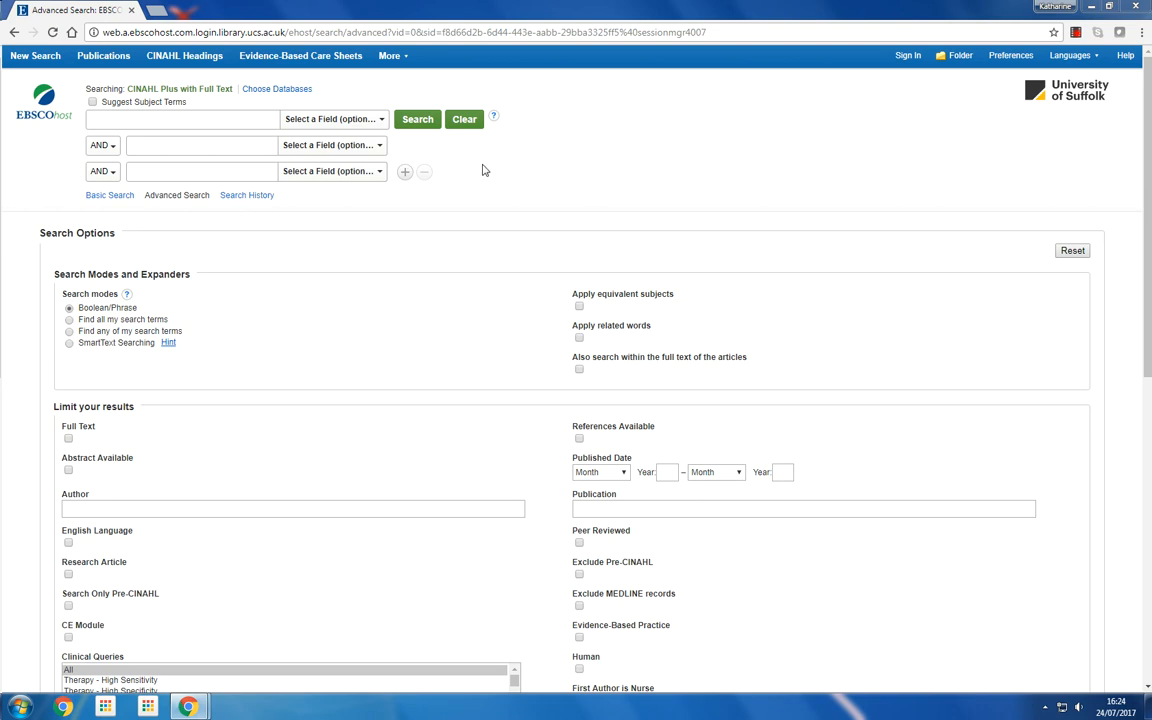
Enter hydrat* OR fluid* OR oral intake as the first search term
{"action": "left_click", "coordinate": [248, 117]}
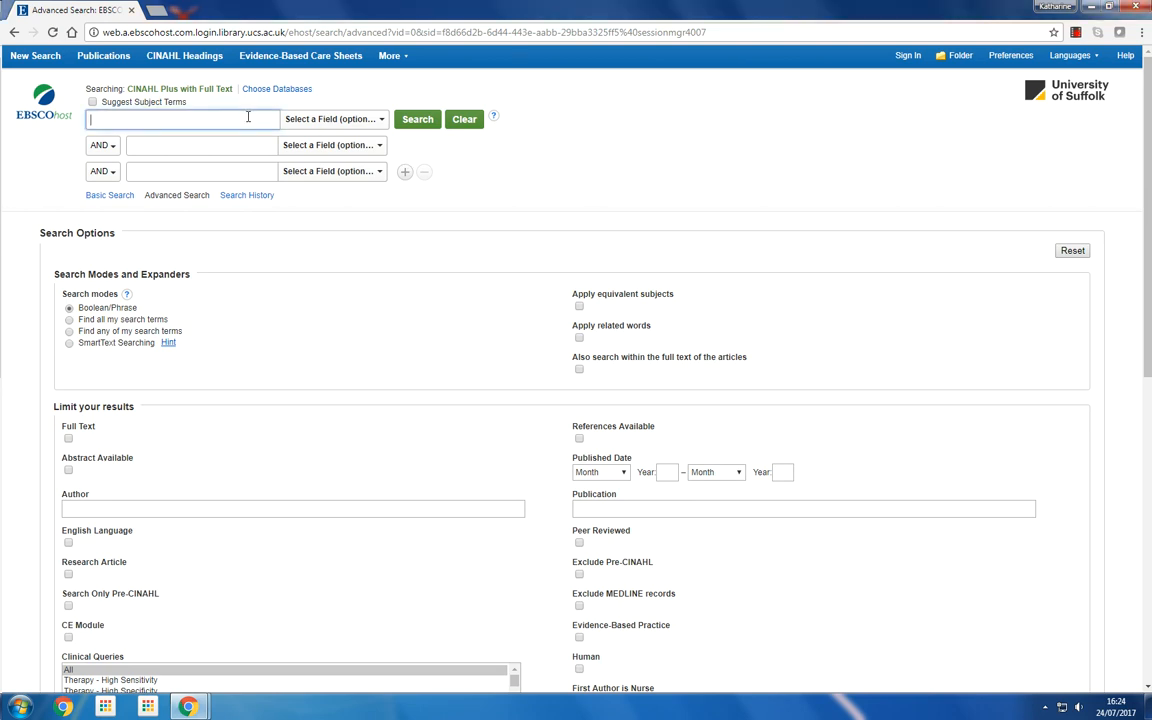
{"action": "type", "text": "hydration"}
{"action": "key", "text": "BackSpace"}
{"action": "key", "text": "BackSpace"}
{"action": "key", "text": "BackSpace"}
{"action": "type", "text": "*"}
{"action": "type", "text": "OR fluid*"}
{"action": "type", "text": "OR oral intake"}
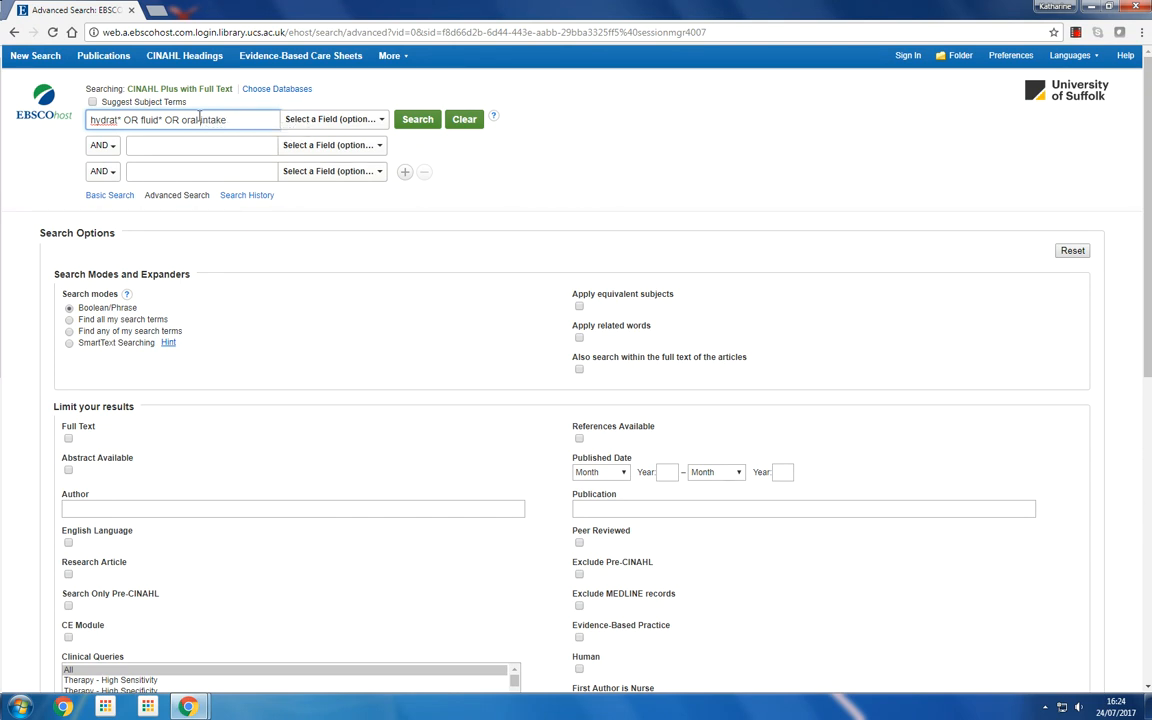
Insert the N1 proximity operator between oral and intake and run the search
{"action": "left_click", "coordinate": [200, 119]}
{"action": "type", "text": "N1"}
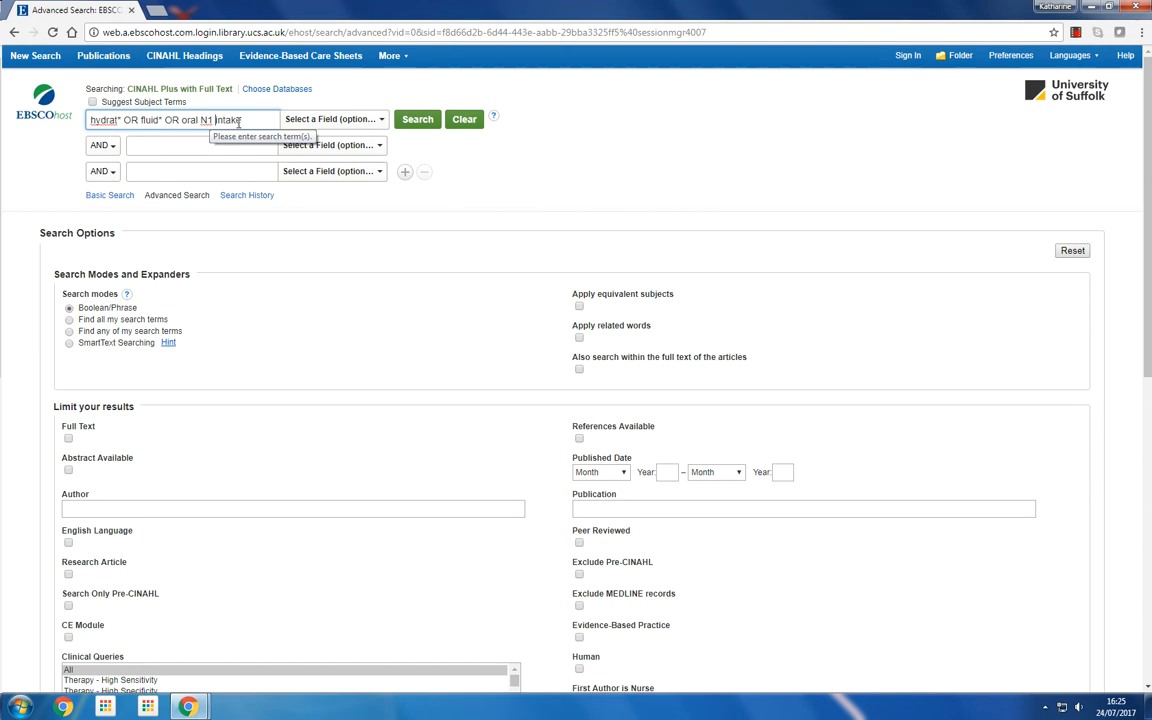
{"action": "left_click", "coordinate": [202, 125]}
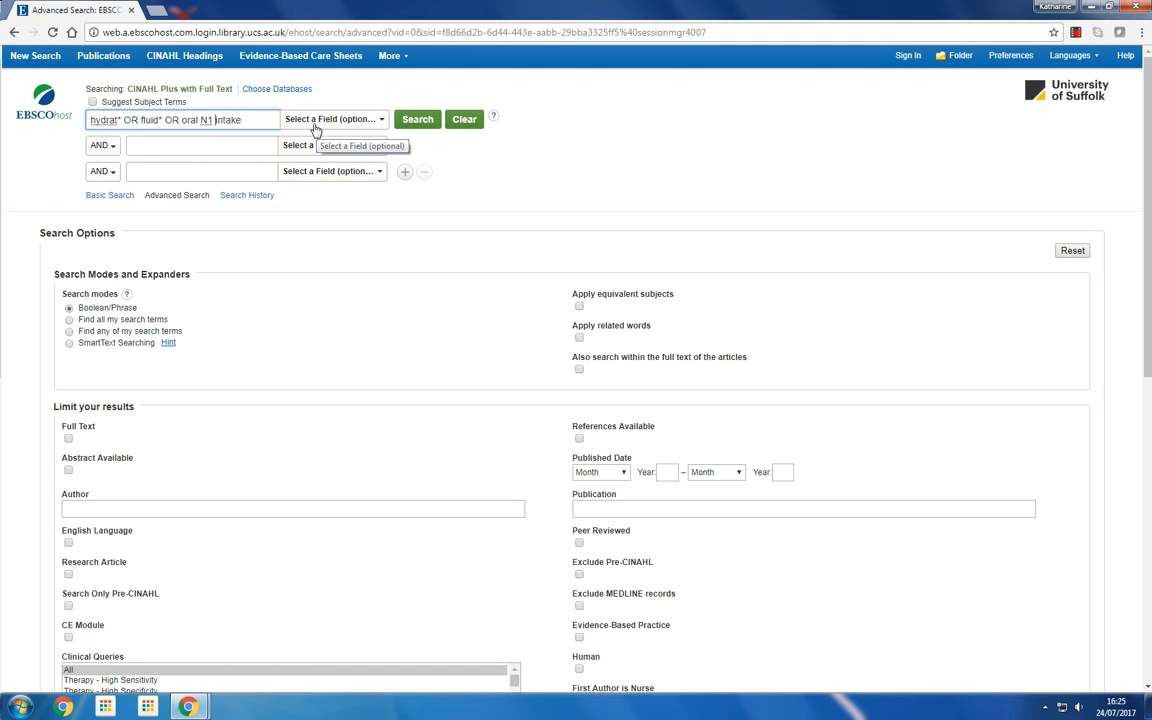
{"action": "left_click", "coordinate": [414, 122]}
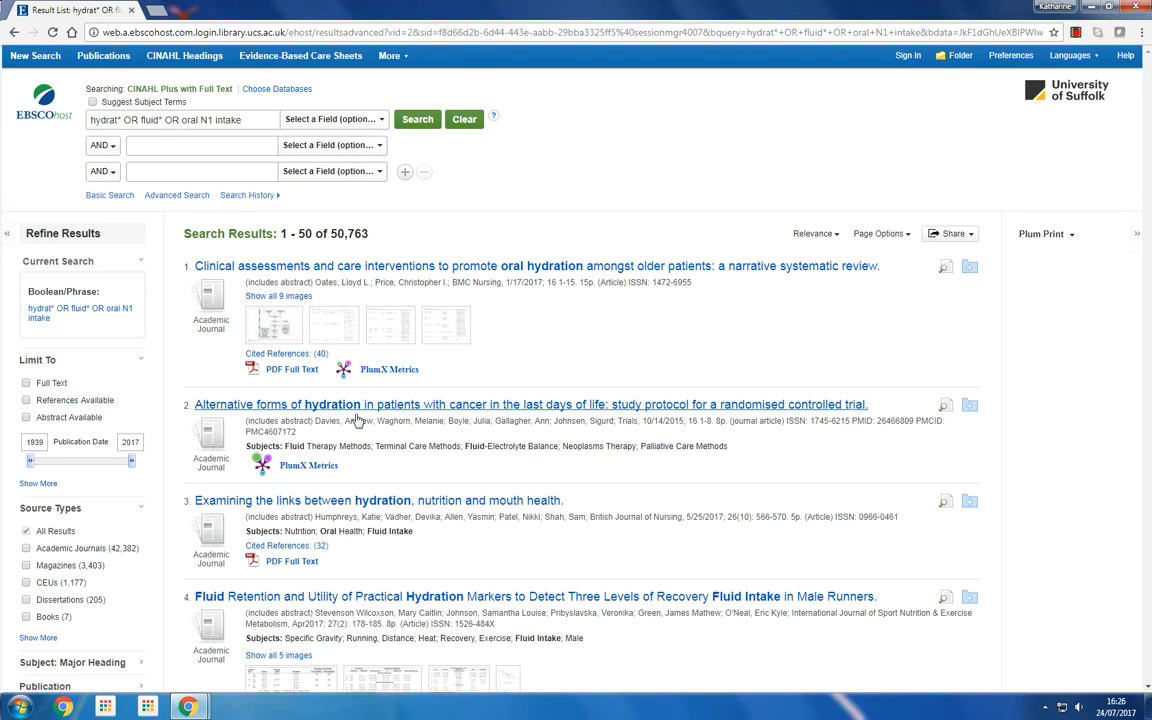
Show the search history, clear the search box, and search for "end of life" OR palliative OR dying OR eol
{"action": "left_click", "coordinate": [246, 197]}
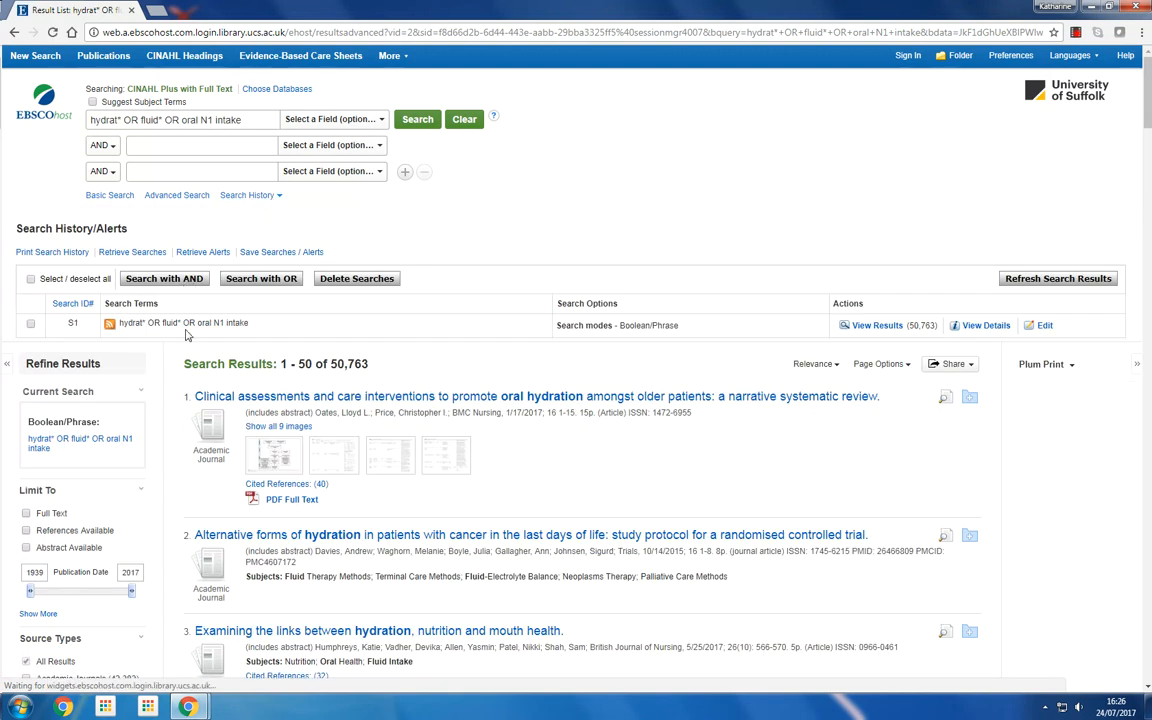
{"action": "left_click", "coordinate": [465, 121]}
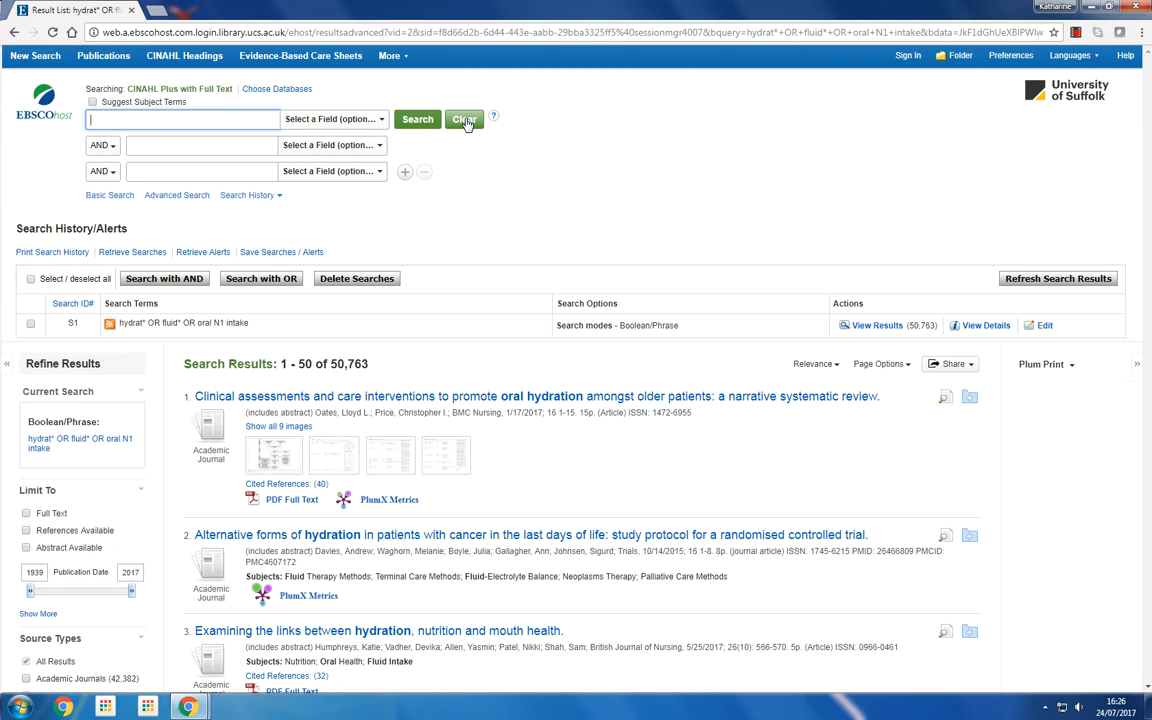
{"action": "type", "text": "\"end of life\" OR palli"}
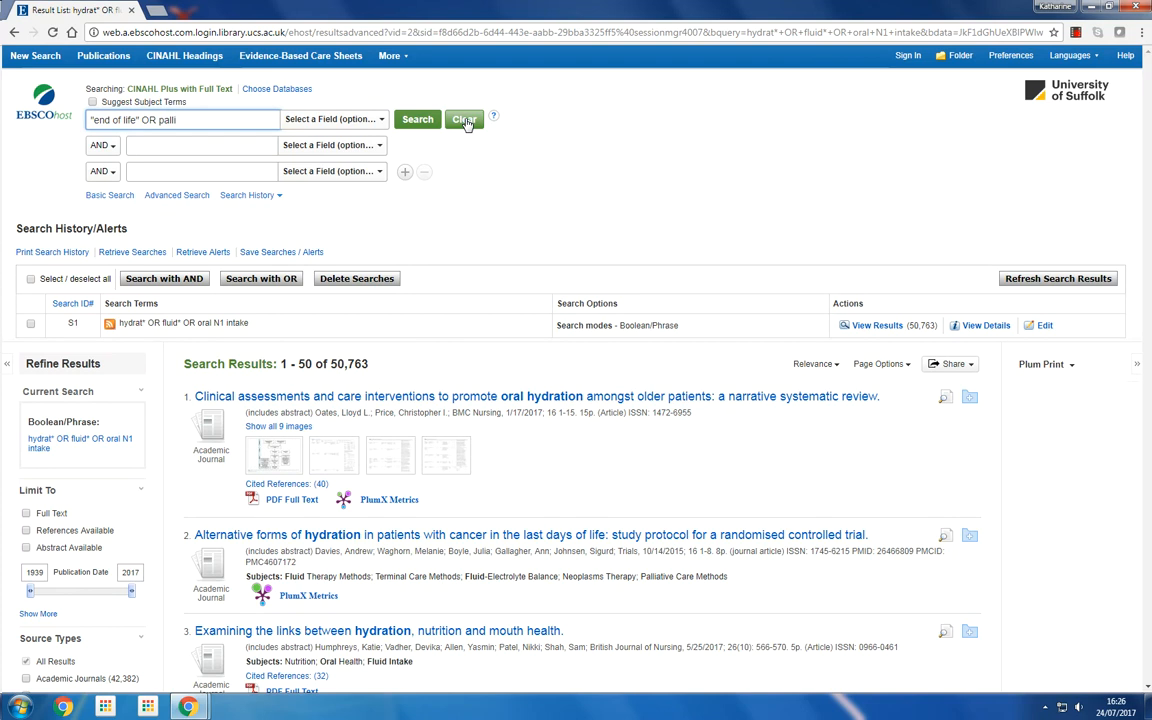
{"action": "type", "text": "ative"}
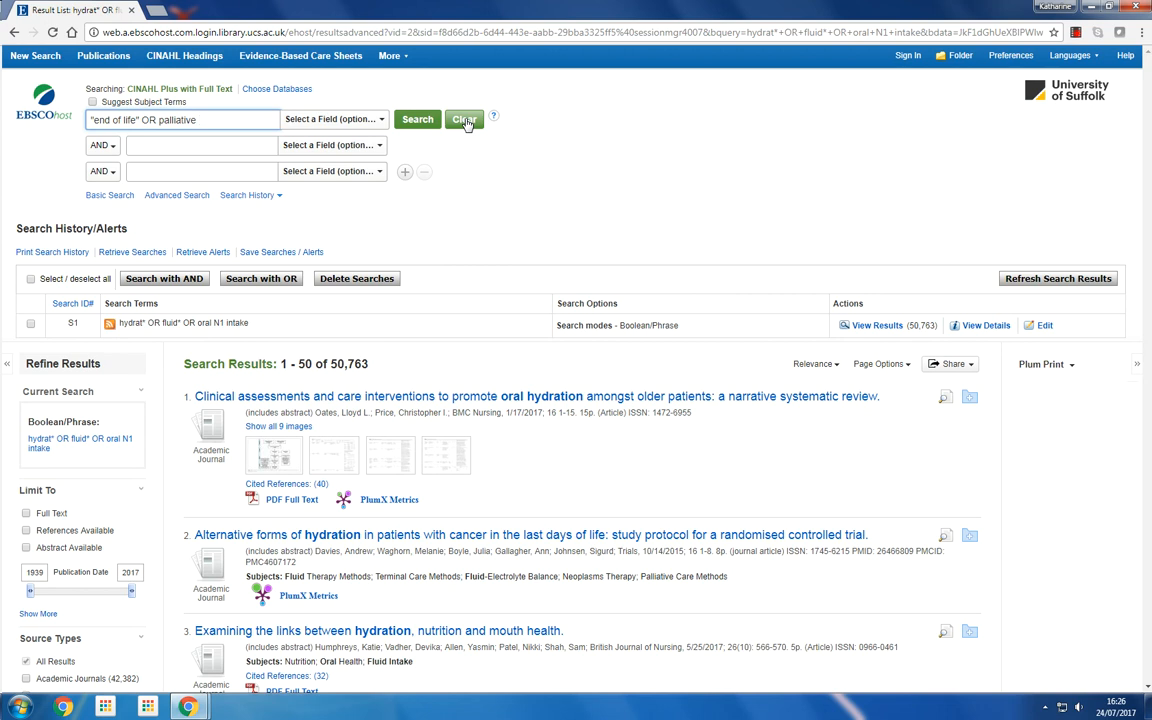
{"action": "type", "text": "OR dying OR eol"}
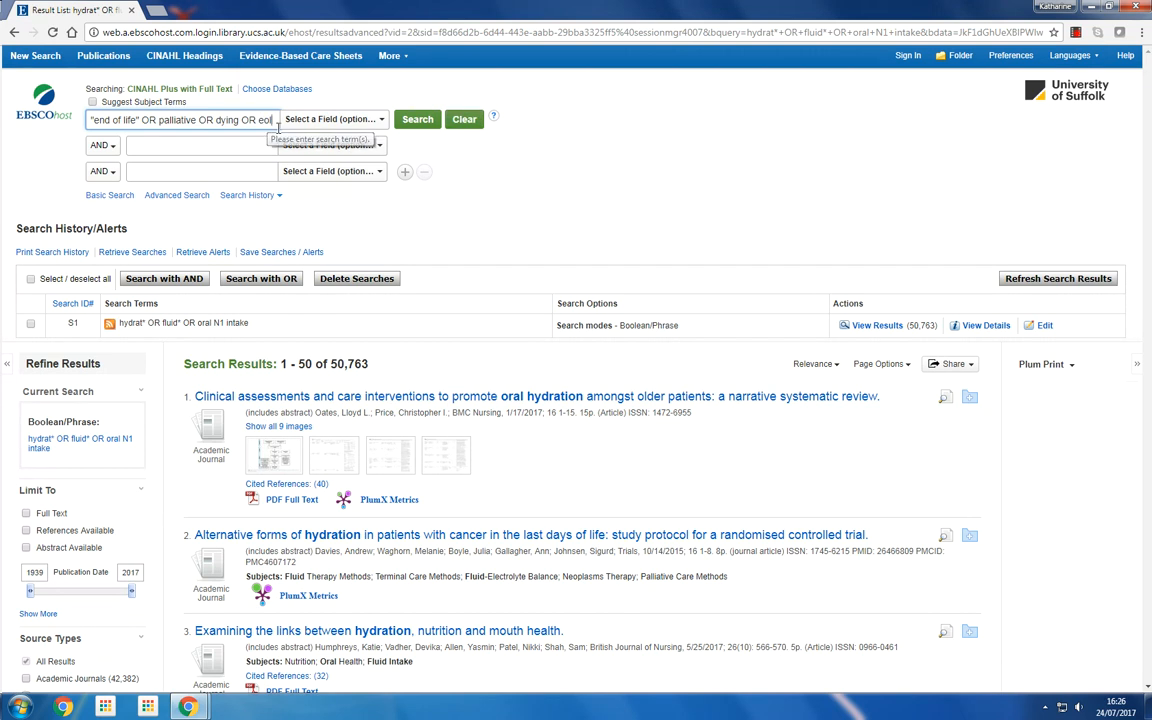
{"action": "left_click", "coordinate": [417, 123]}
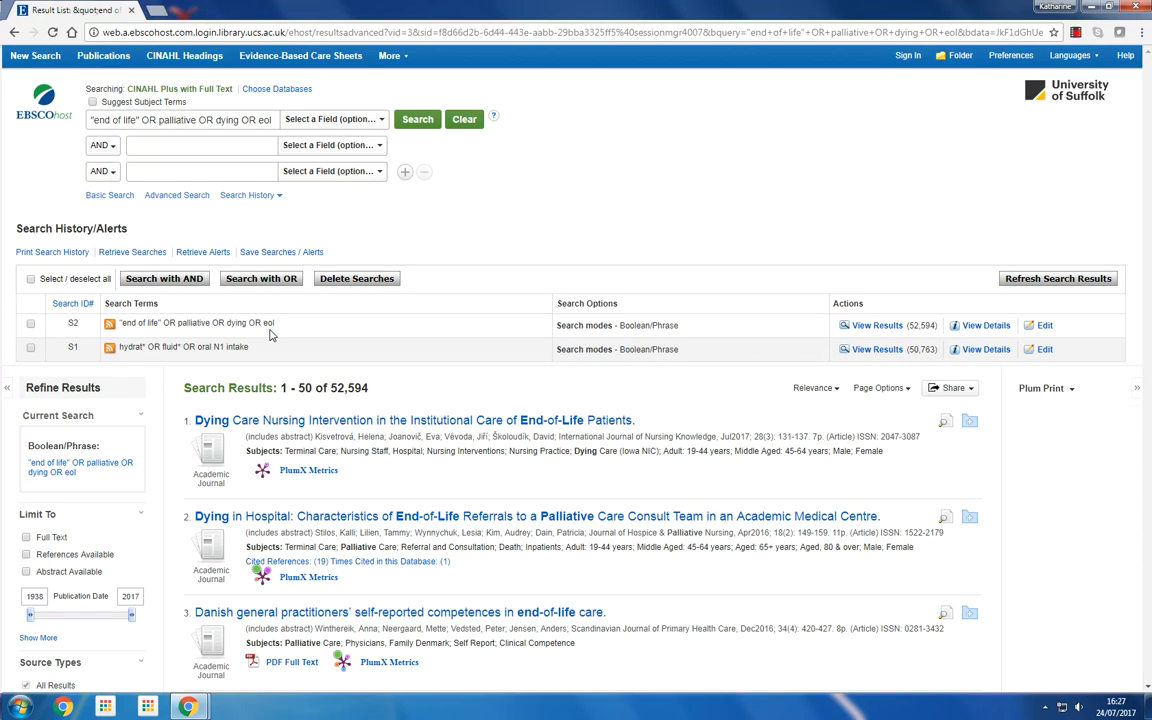
Clear the search box and search for comfort* discomfort OR distress* OR pain*
{"action": "left_click", "coordinate": [472, 125]}
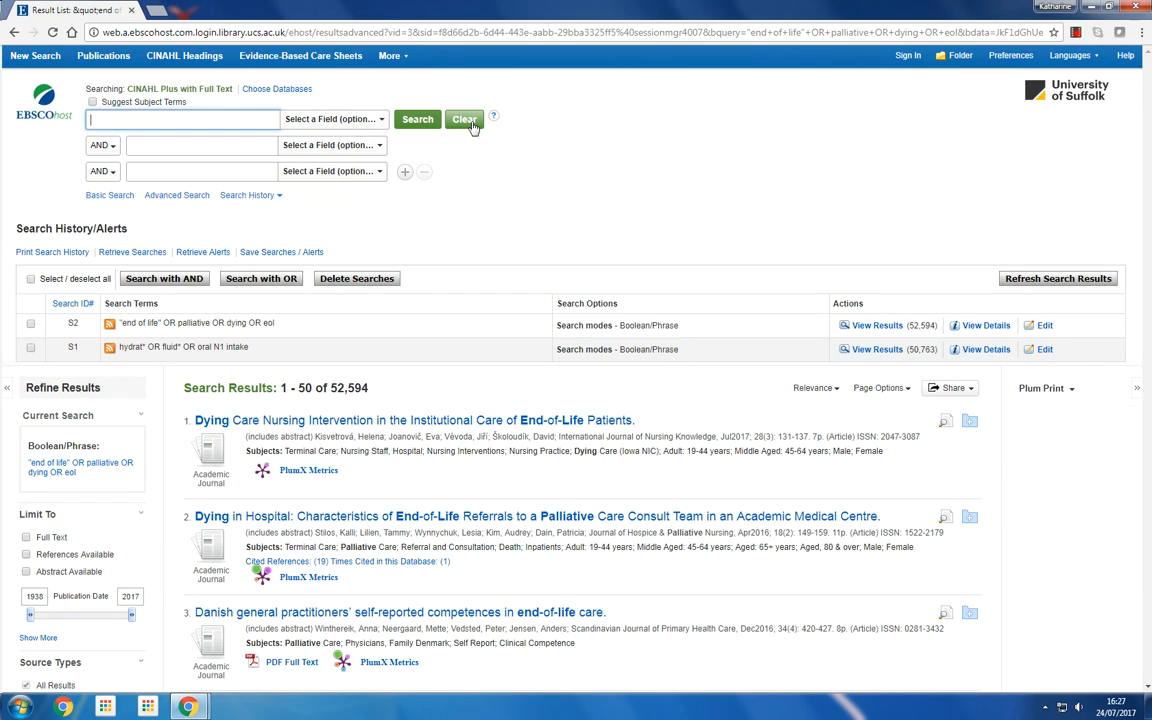
{"action": "type", "text": "comfort* discomfort OR dis"}
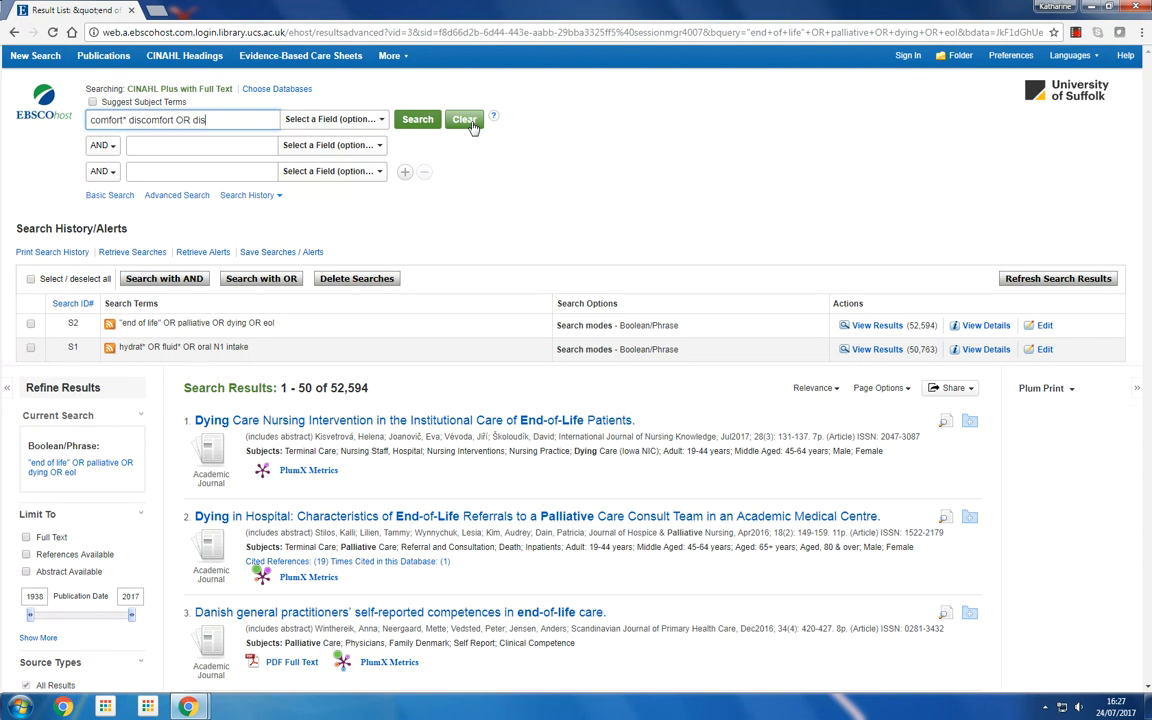
{"action": "type", "text": "tress* OR pain*"}
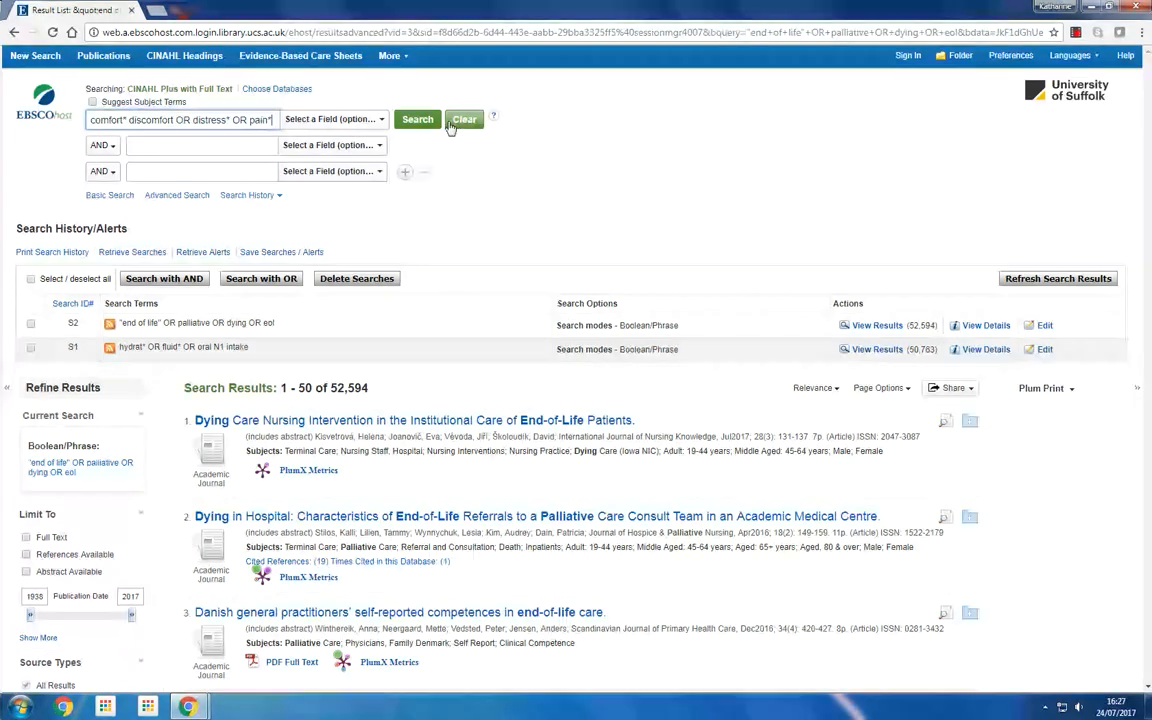
{"action": "left_click", "coordinate": [430, 124]}
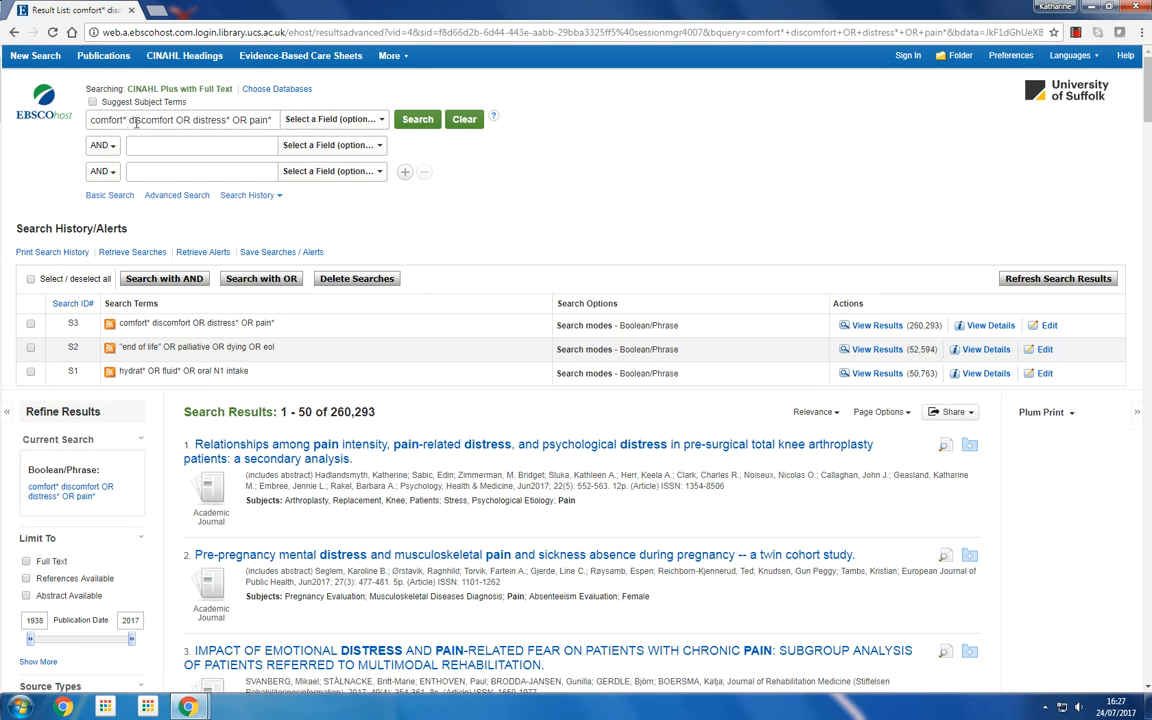
Add OR between comfort* and discomfort in the search term and run the search again
{"action": "left_click", "coordinate": [130, 121]}
{"action": "type", "text": "OR"}
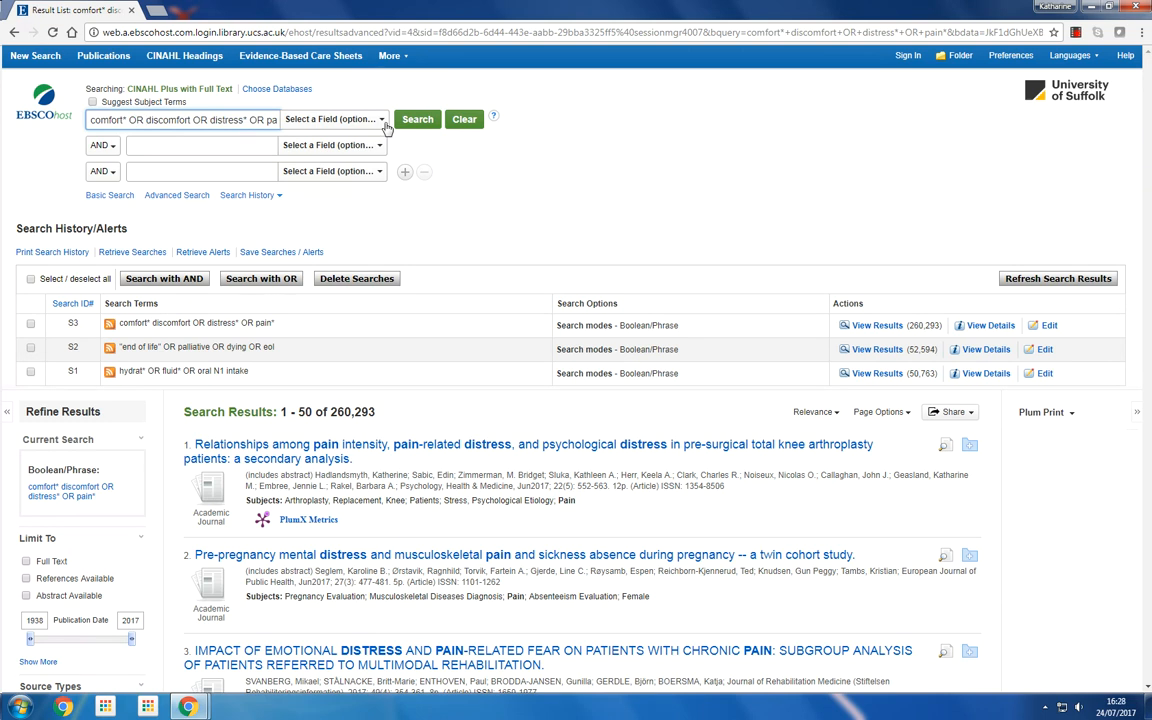
{"action": "left_click", "coordinate": [418, 120]}
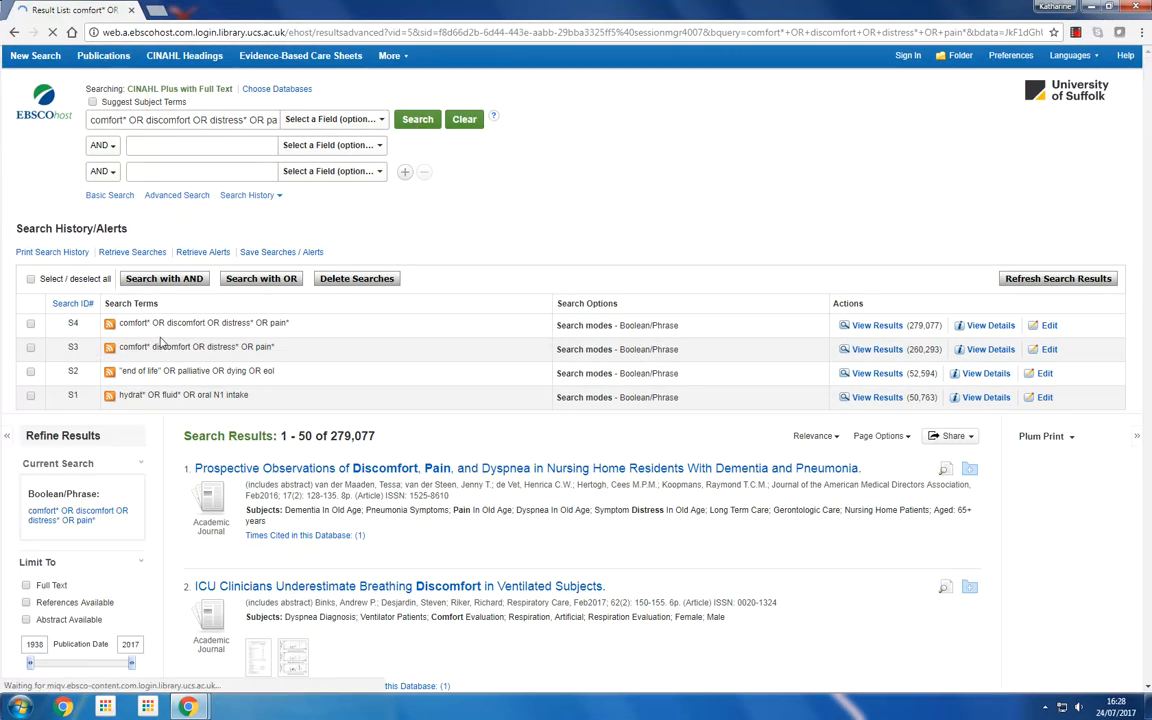
Delete the earlier comfort search without OR (S3) from the search history
{"action": "left_click", "coordinate": [31, 348]}
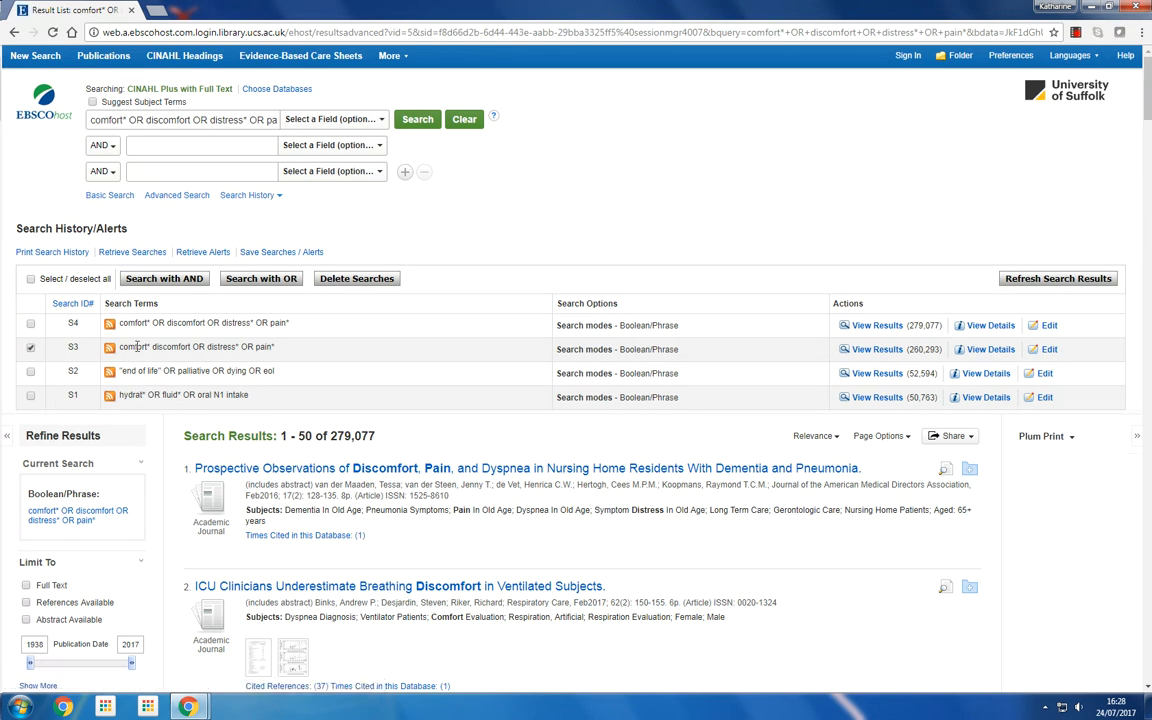
{"action": "left_click", "coordinate": [347, 283]}
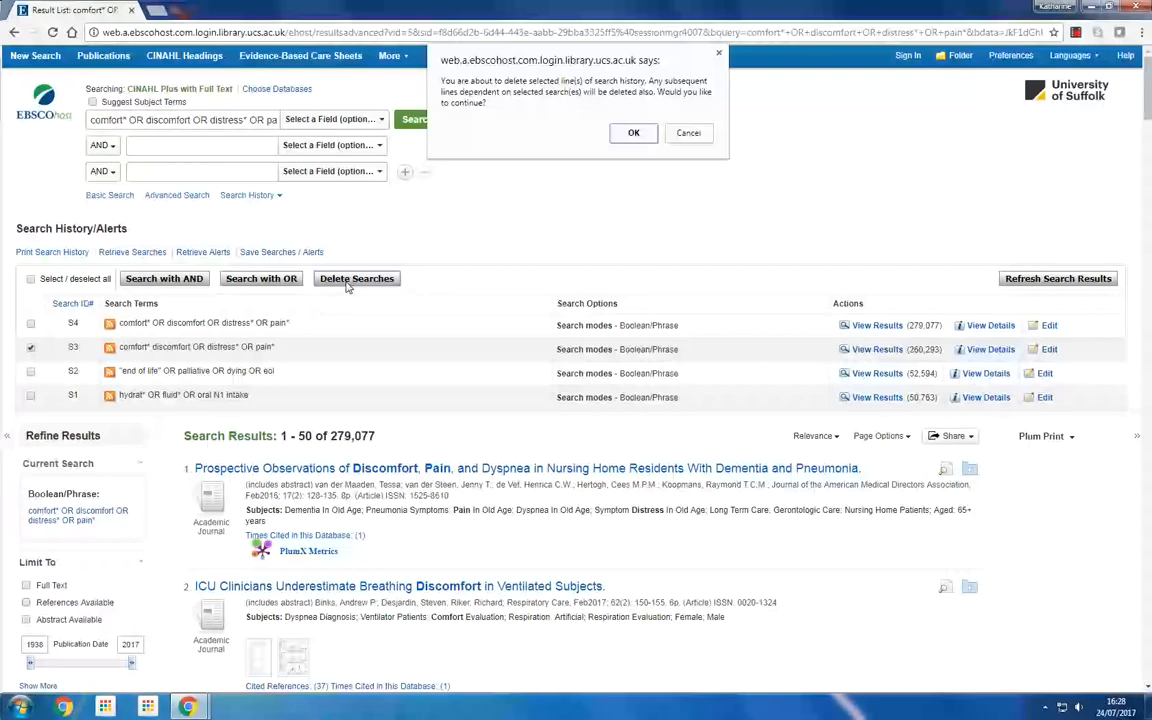
{"action": "left_click", "coordinate": [633, 133]}
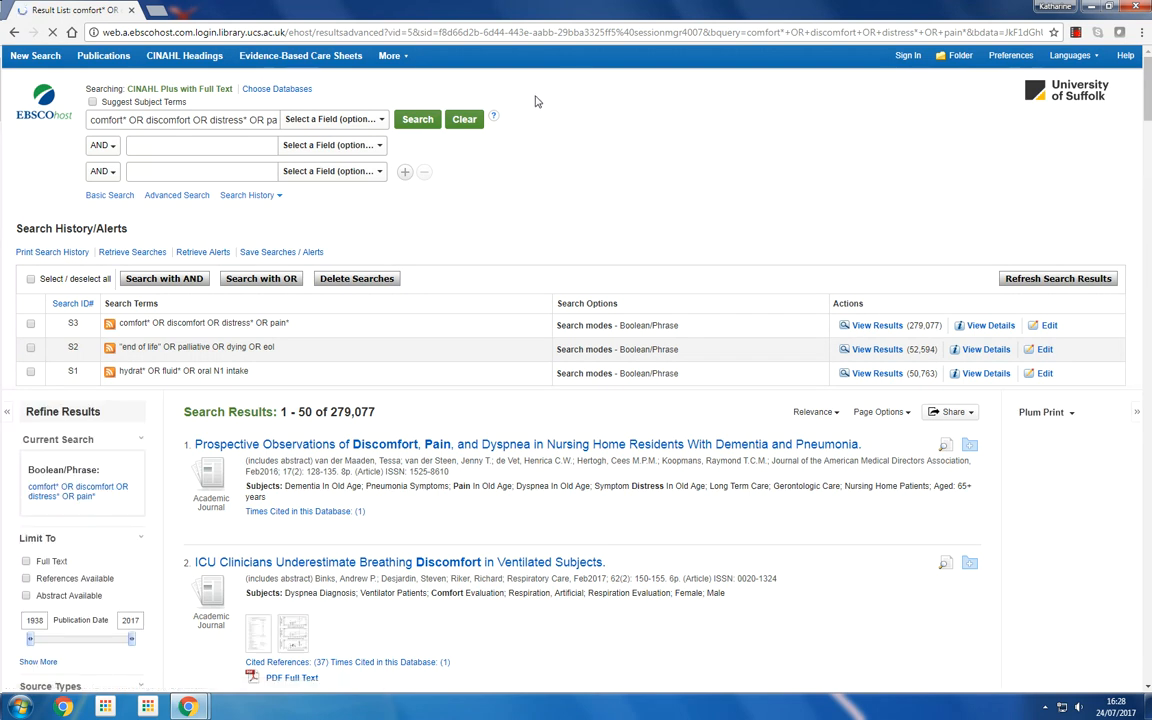
Clear the search box and combine searches S1, S2 and S3 with AND
{"action": "left_click", "coordinate": [465, 121]}
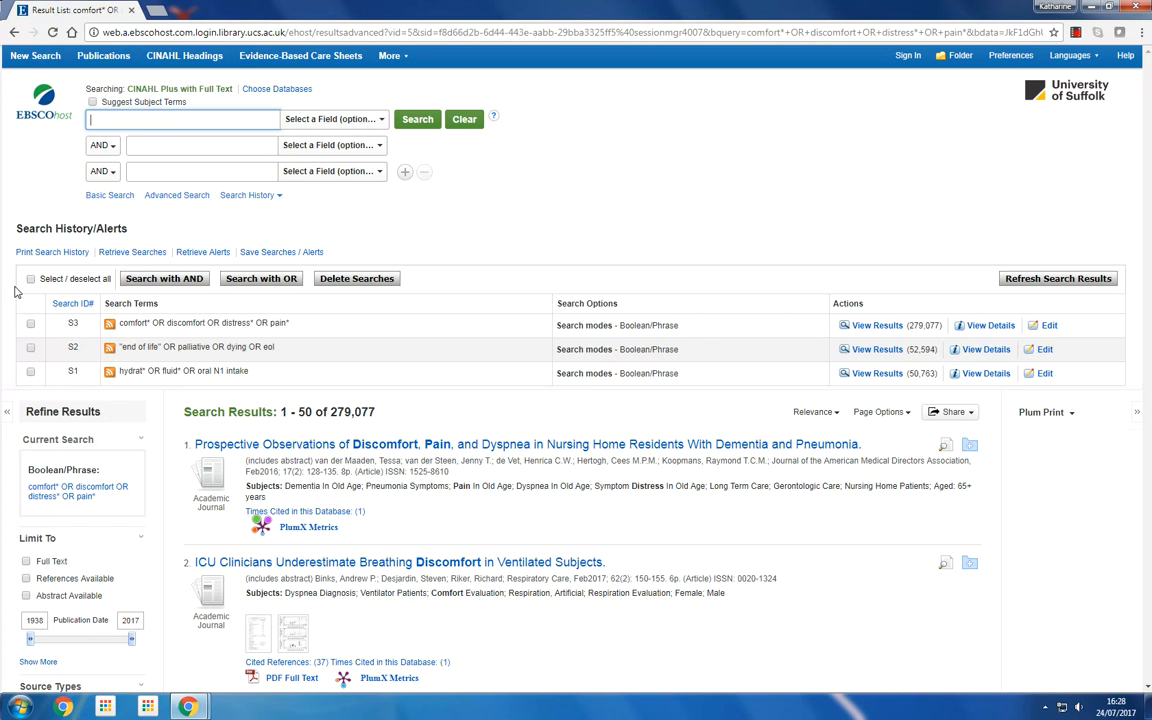
{"action": "left_click", "coordinate": [30, 323]}
{"action": "left_click", "coordinate": [30, 347]}
{"action": "left_click", "coordinate": [30, 371]}
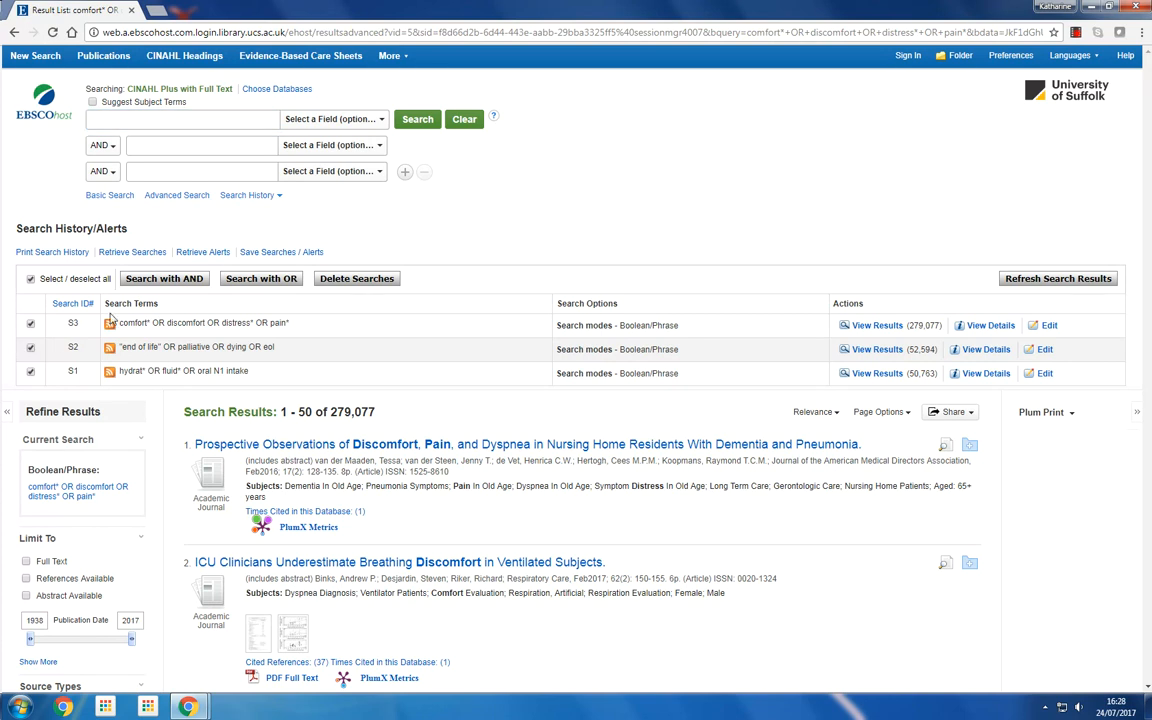
{"action": "left_click", "coordinate": [168, 280]}
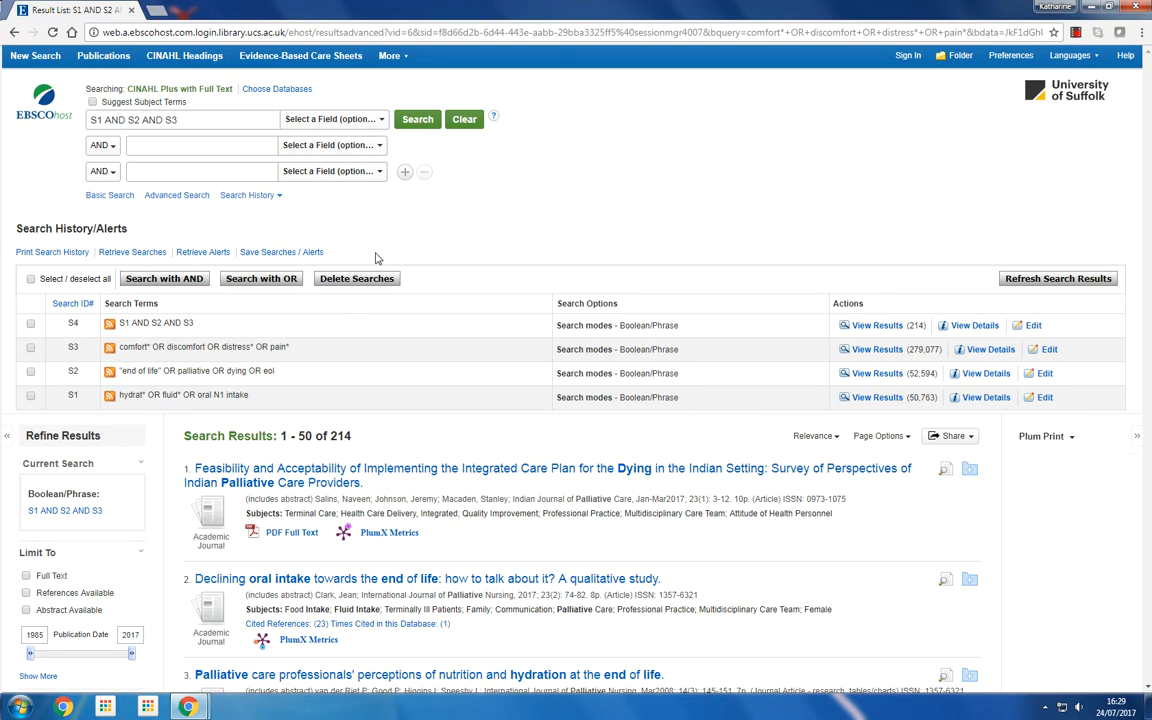
Clear the search box and run a search for study
{"action": "left_click", "coordinate": [462, 124]}
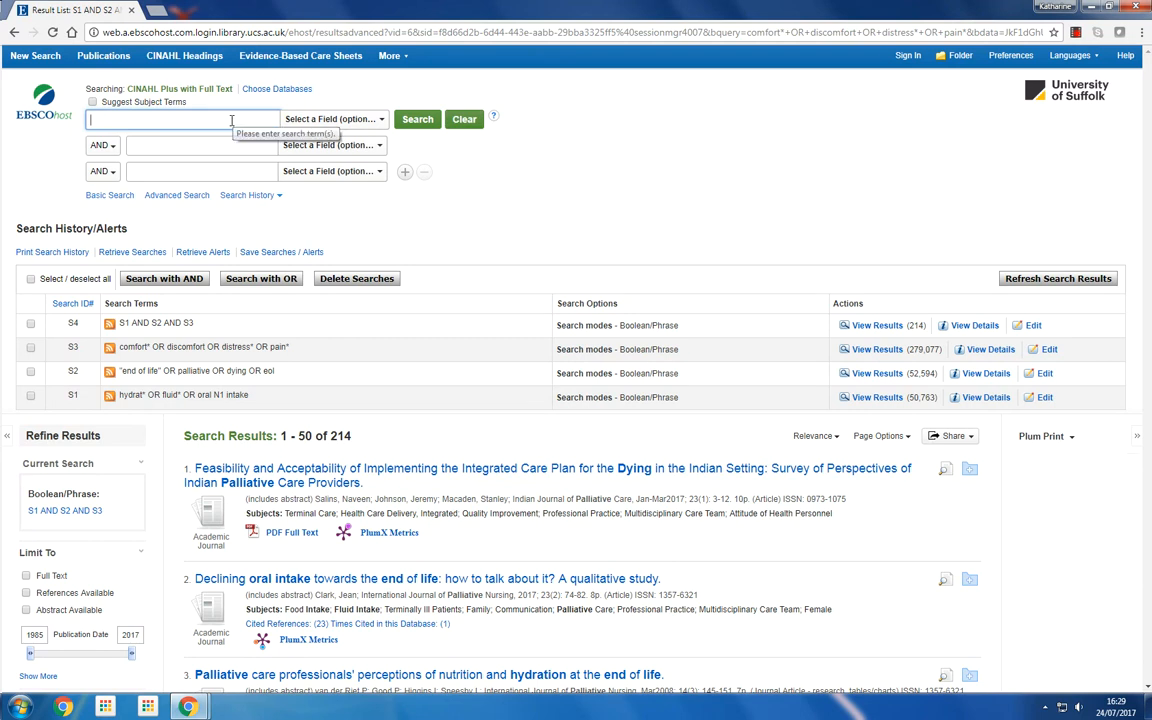
{"action": "type", "text": "study"}
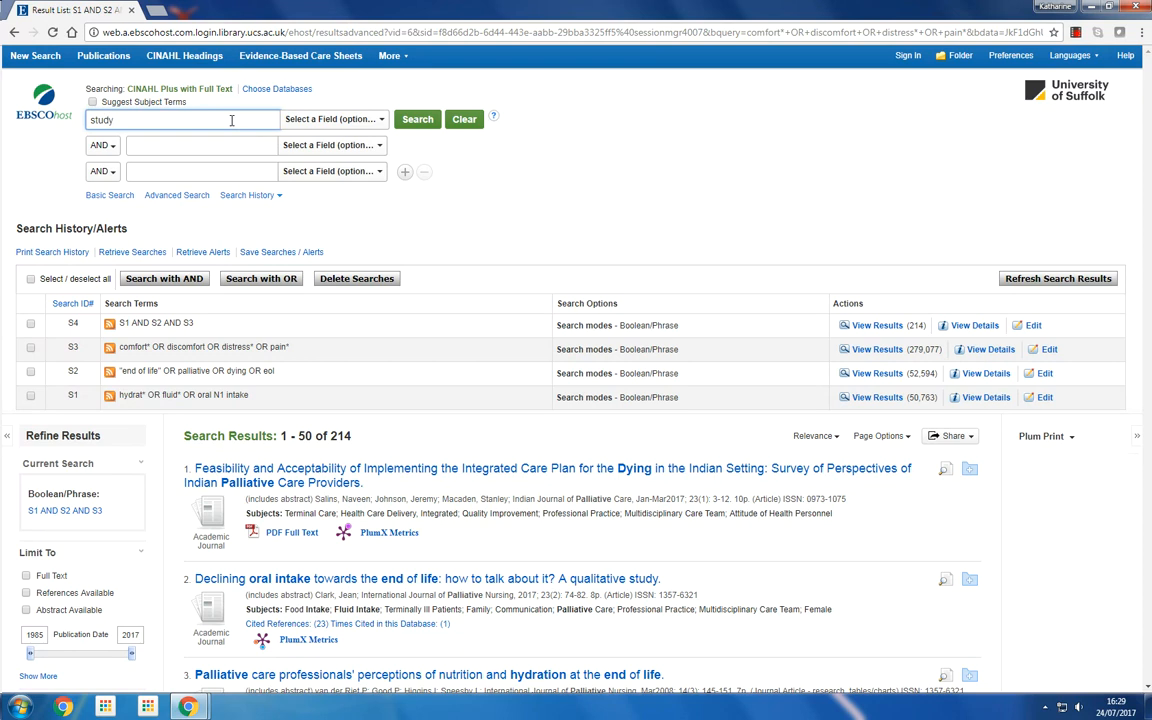
{"action": "left_click", "coordinate": [420, 121]}
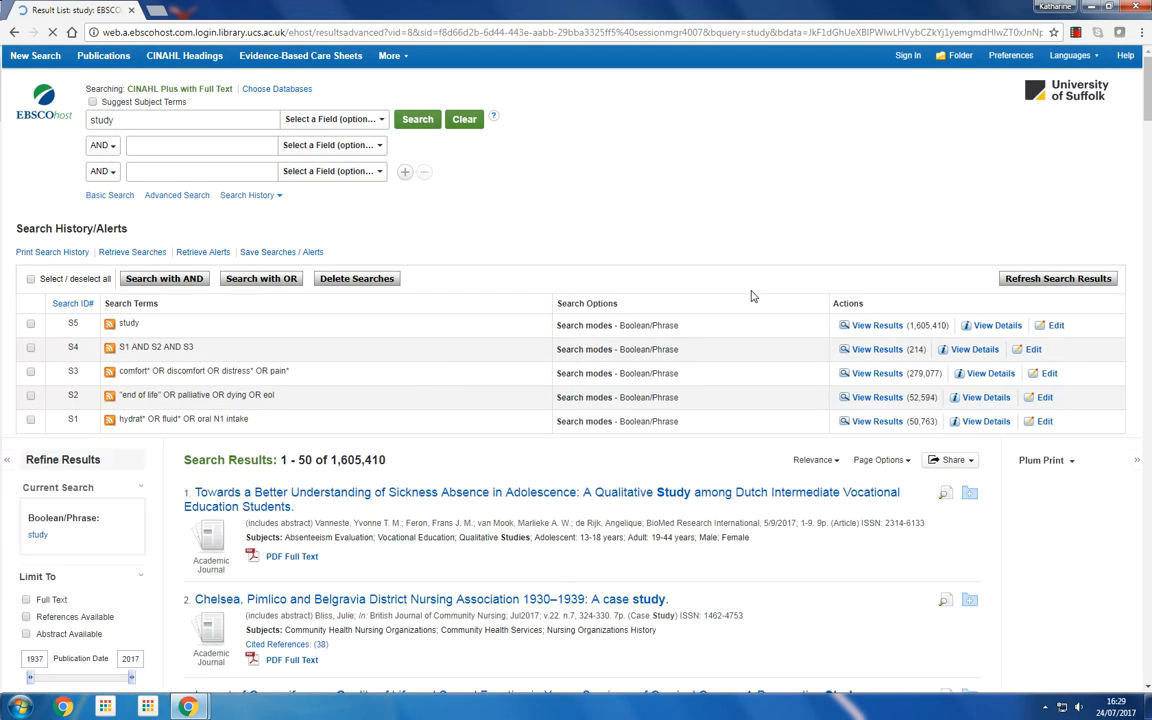
Clear the search box and combine searches S4 and S5 with AND
{"action": "left_click", "coordinate": [463, 120]}
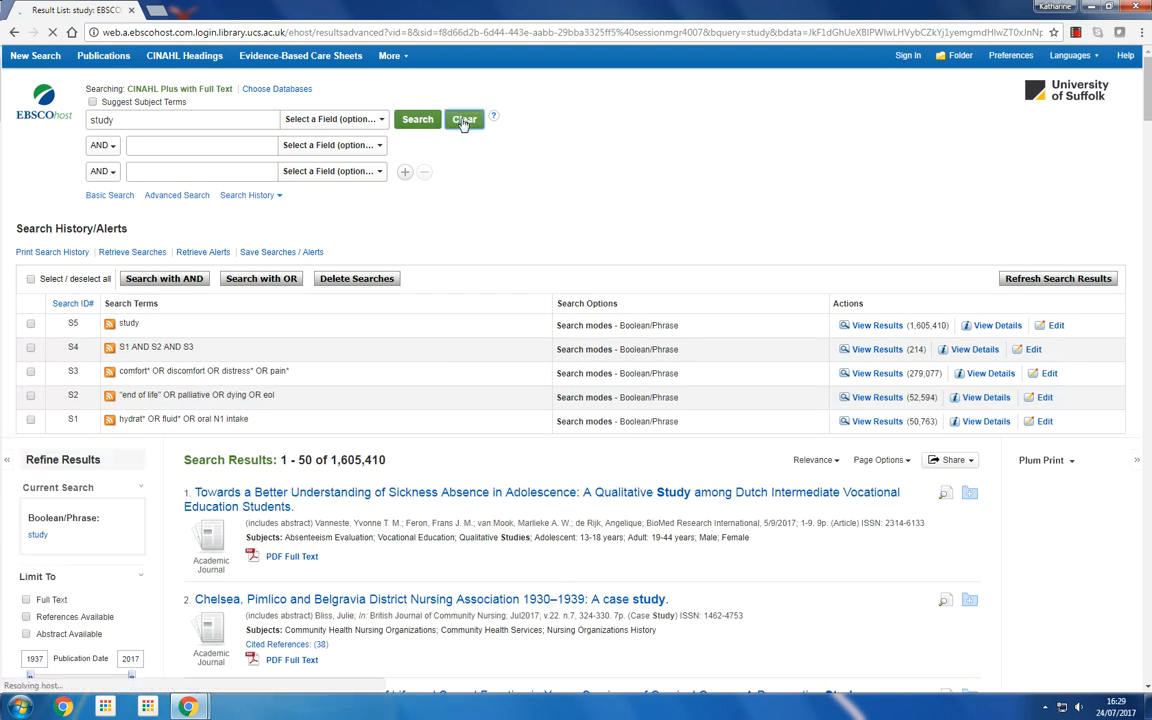
{"action": "left_click", "coordinate": [31, 348]}
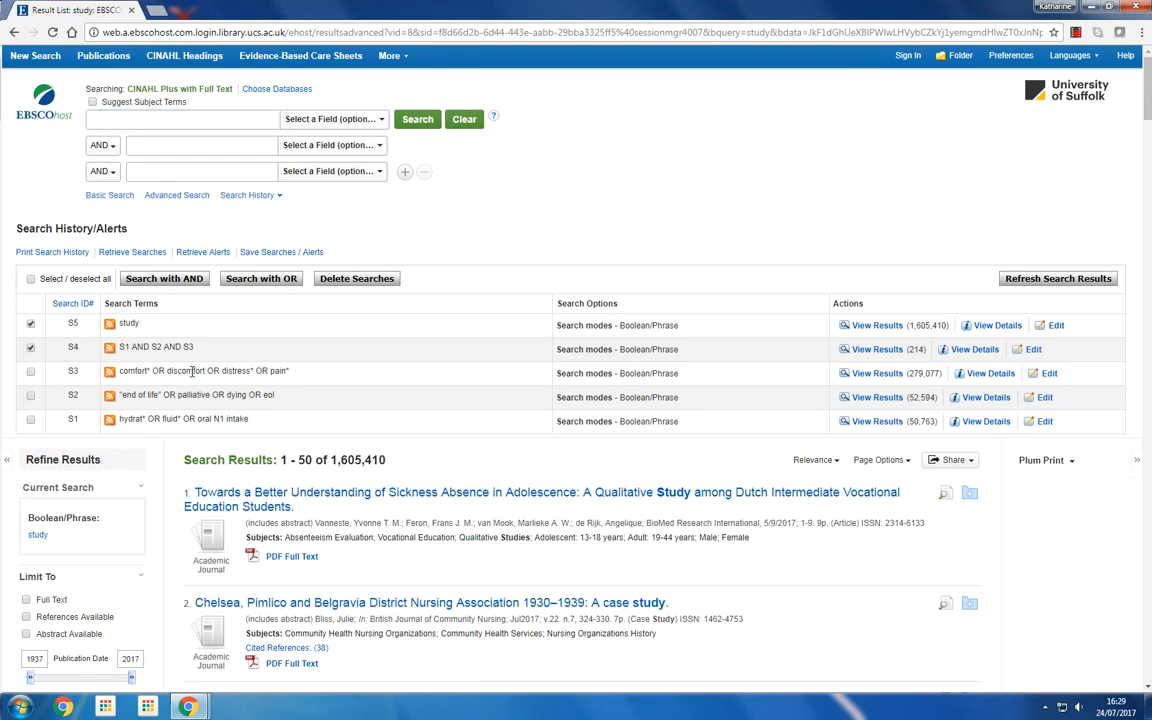
{"action": "left_click", "coordinate": [177, 283]}
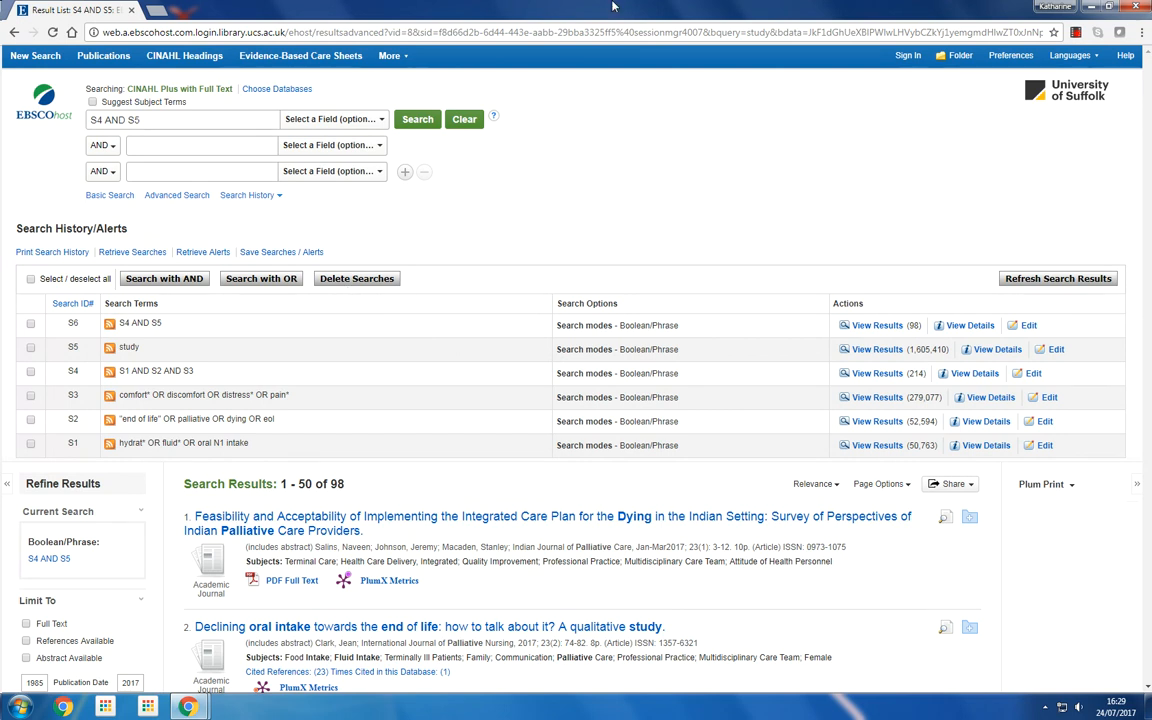
Limit the results to a publication date range of 2007 to 2017
{"action": "left_click_drag", "start_coordinate": [1149, 78], "coordinate": [1149, 112]}
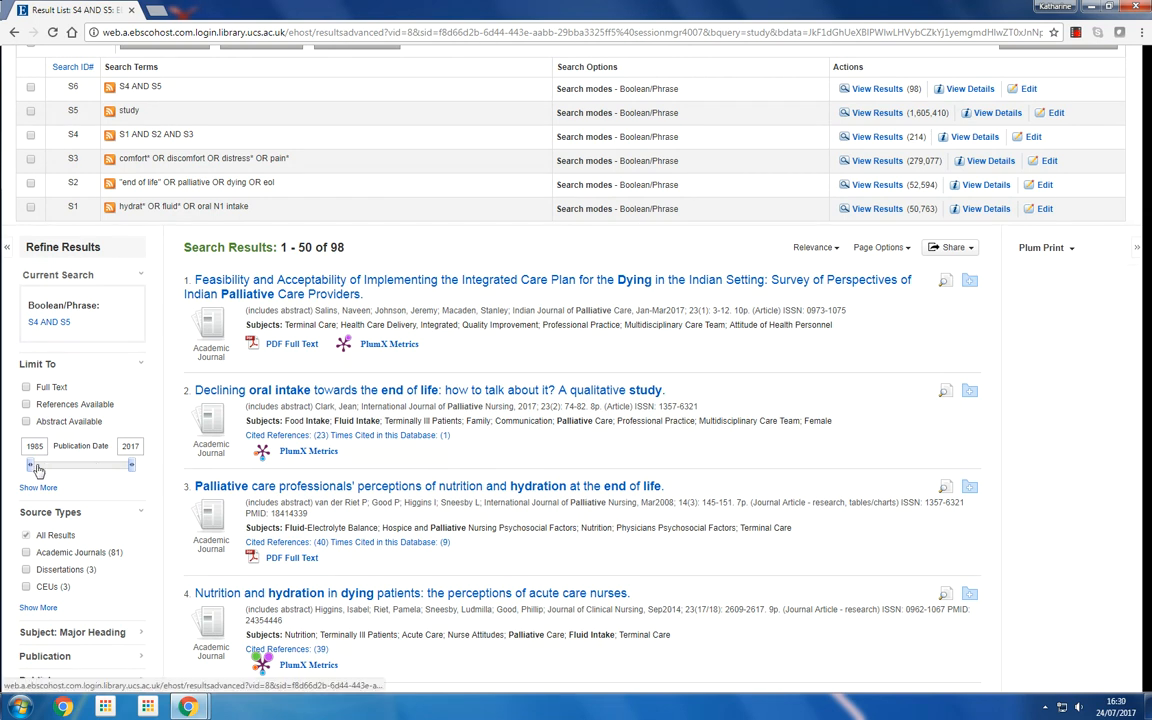
{"action": "left_click_drag", "start_coordinate": [30, 466], "coordinate": [99, 471]}
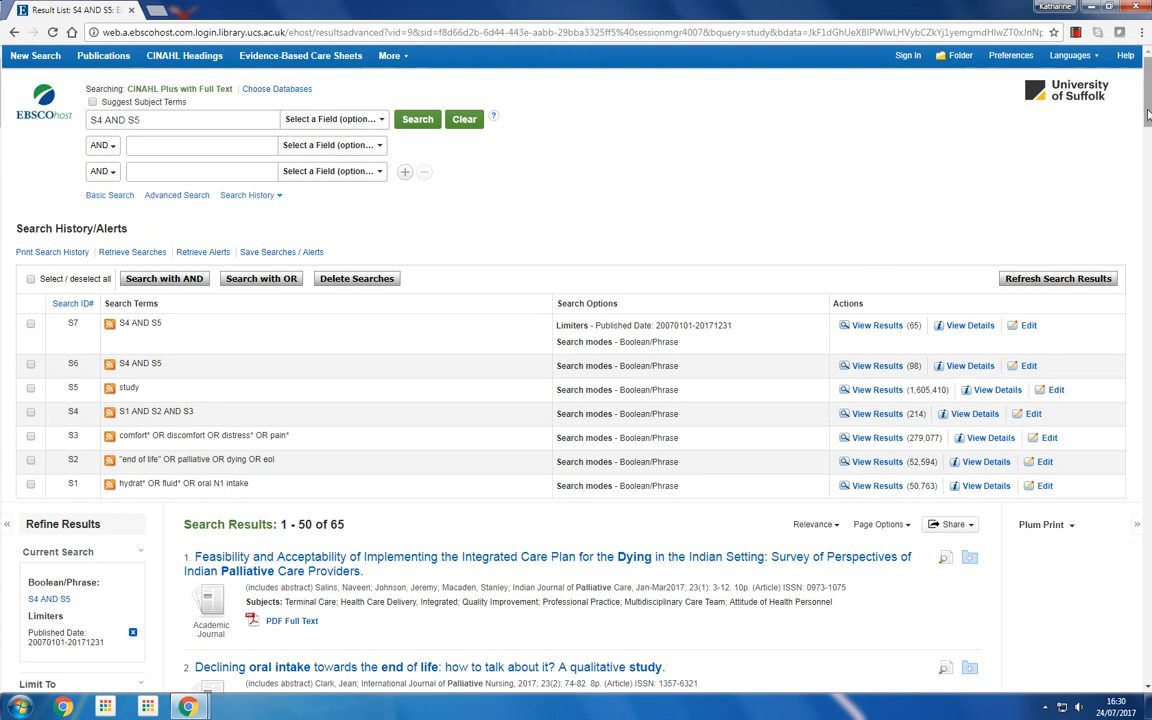
Narrow the results by language to English
{"action": "left_click_drag", "start_coordinate": [1146, 117], "coordinate": [1148, 140]}
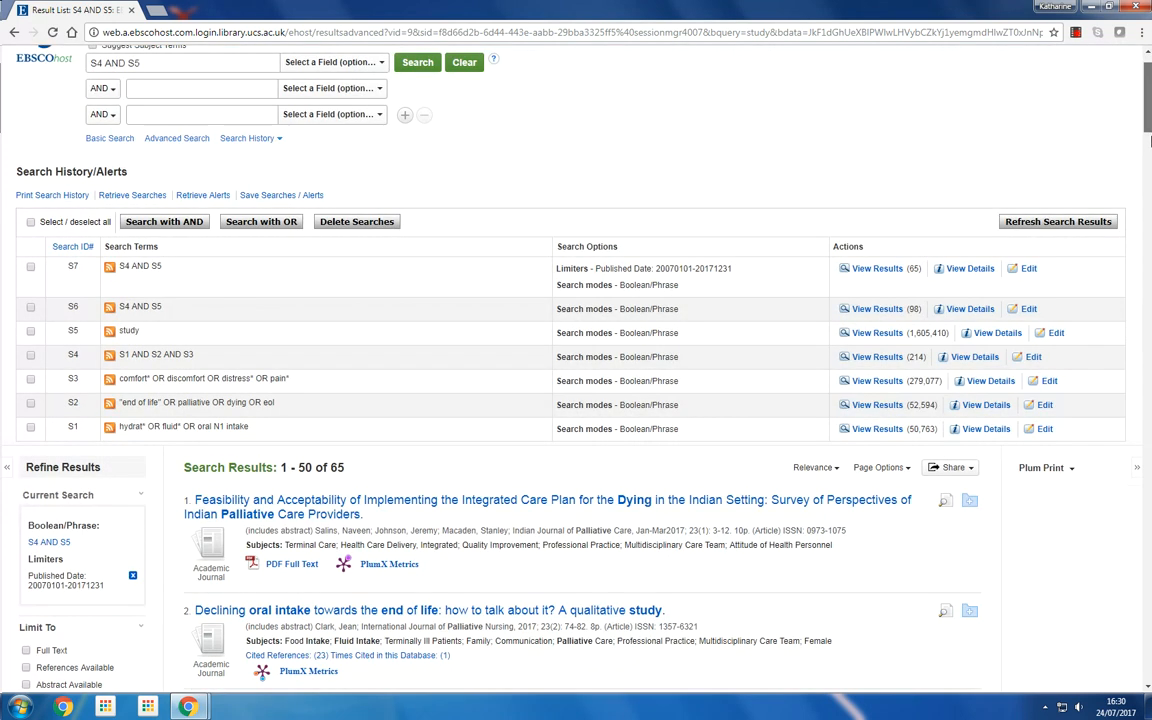
{"action": "scroll", "coordinate": [902, 236], "scroll_direction": "down", "scroll_amount": 5}
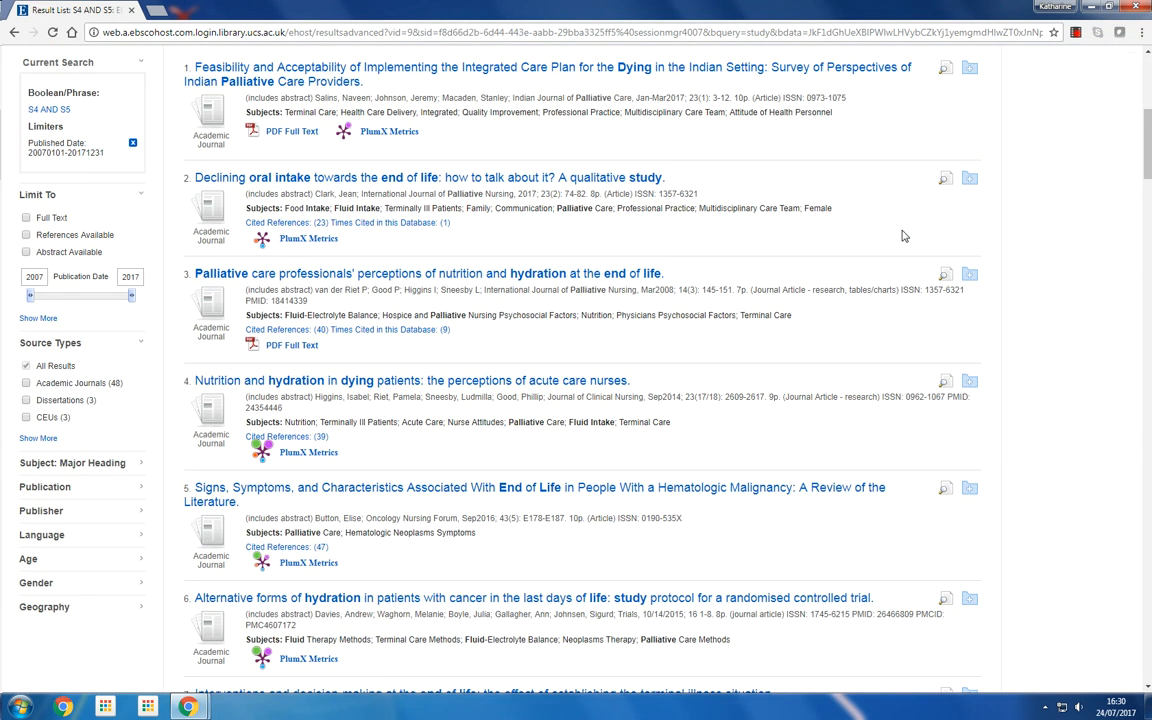
{"action": "left_click", "coordinate": [42, 535]}
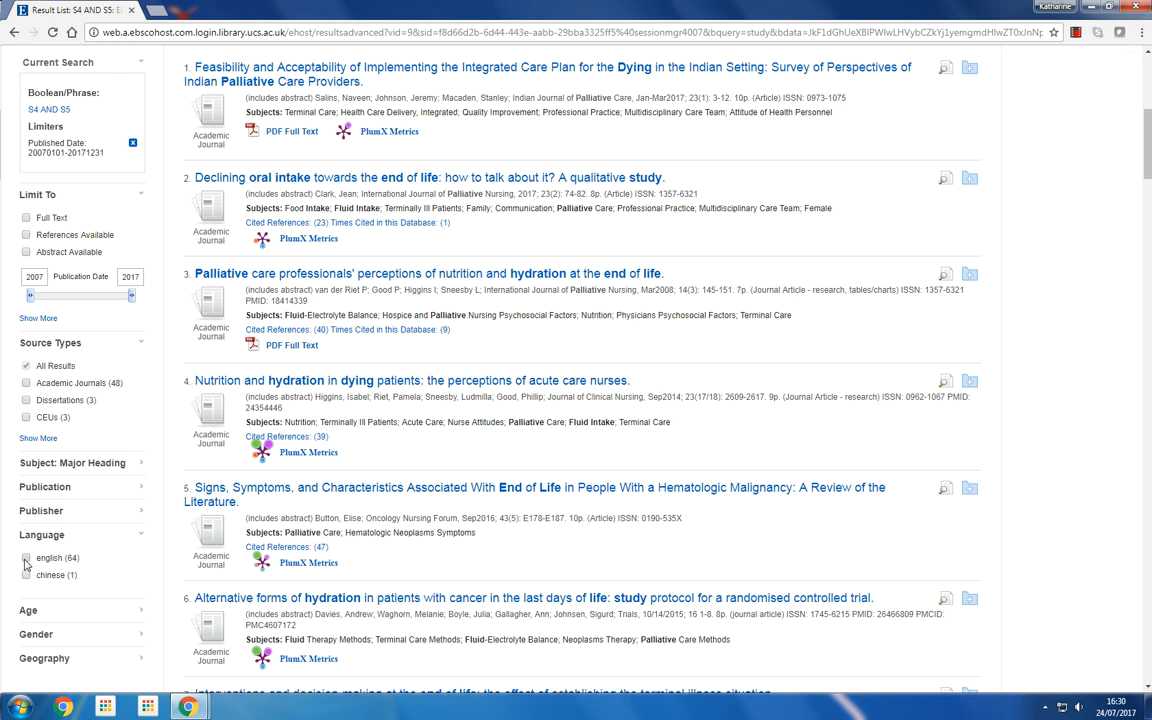
{"action": "left_click", "coordinate": [26, 559]}
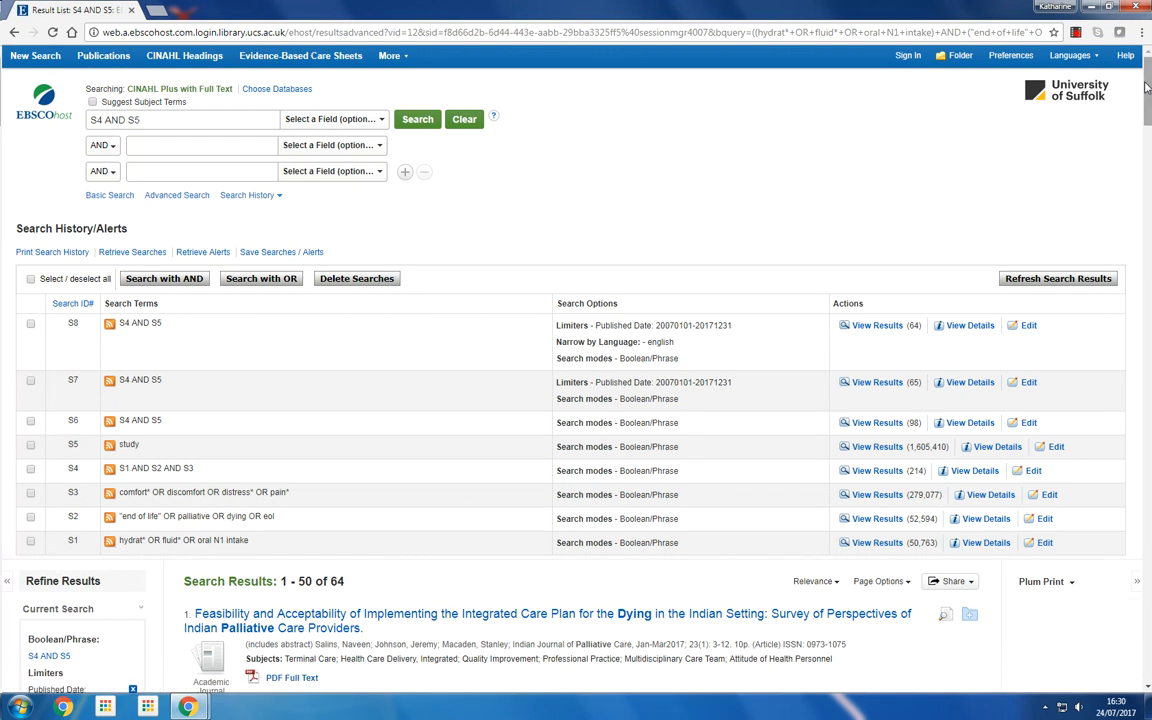
Limit the combined search results to Academic Journals
{"action": "left_click_drag", "start_coordinate": [1146, 88], "coordinate": [1149, 133]}
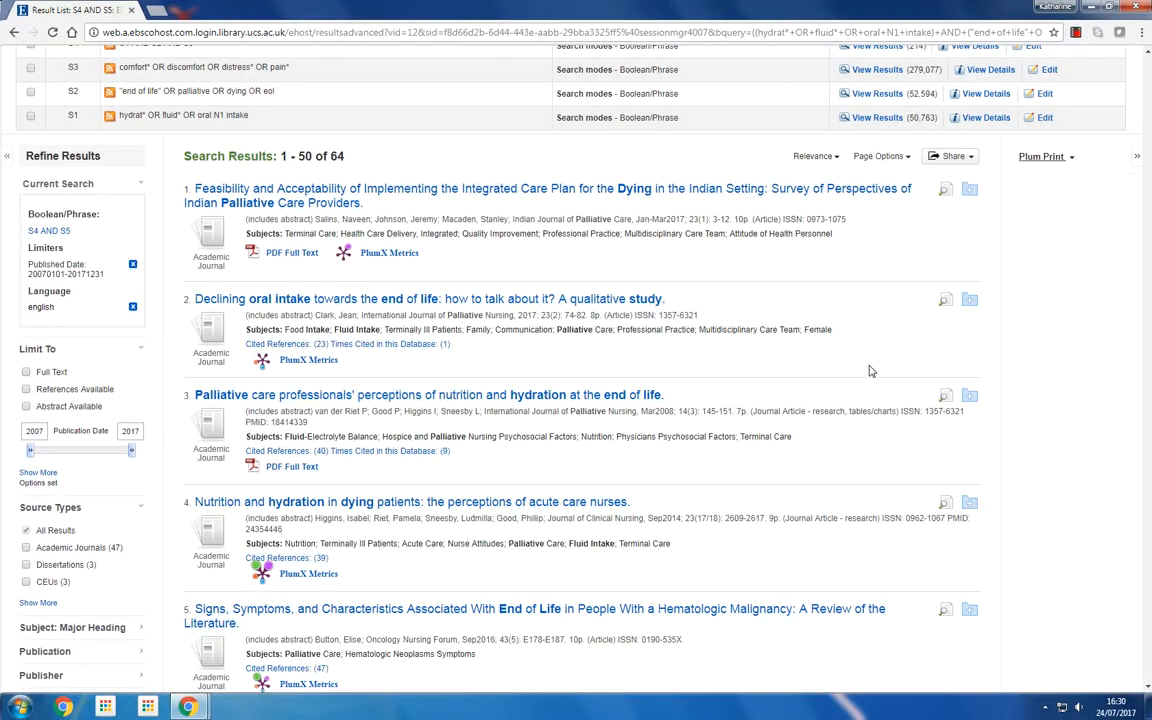
{"action": "left_click", "coordinate": [26, 549]}
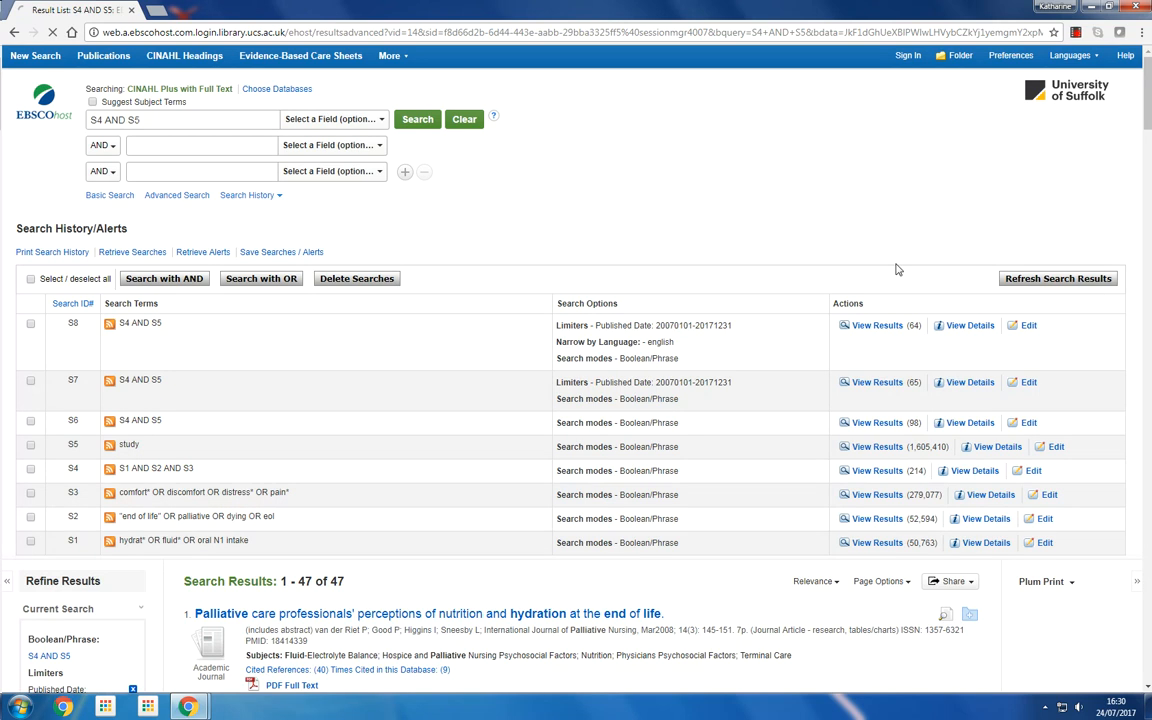
Reopen the hydration search S1 and rerun it restricted to the TI Title field
{"action": "left_click_drag", "start_coordinate": [1148, 122], "coordinate": [1149, 160]}
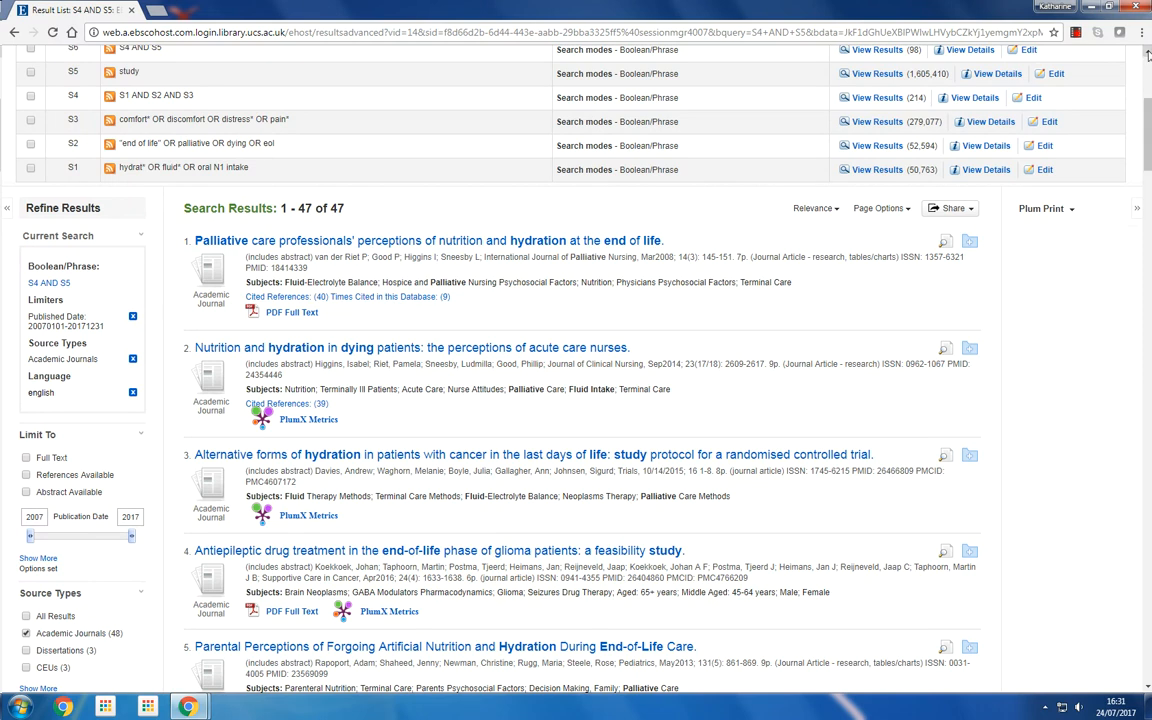
{"action": "scroll", "coordinate": [1148, 55], "scroll_direction": "up", "scroll_amount": 2}
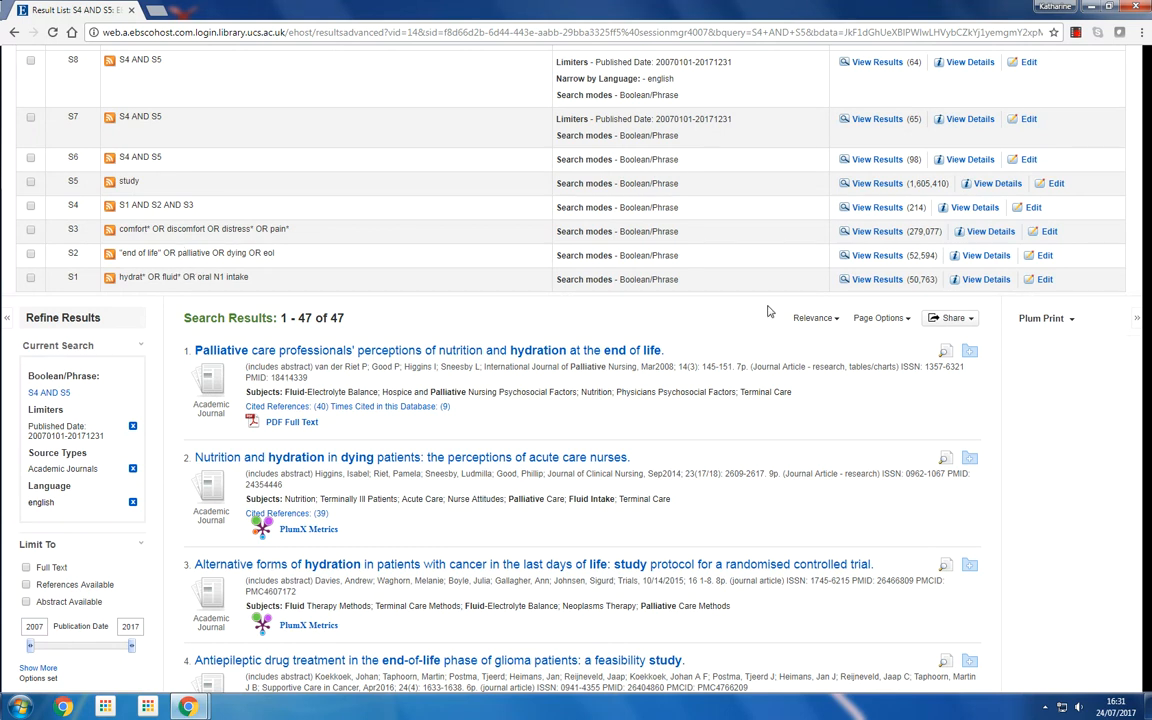
{"action": "left_click", "coordinate": [878, 280]}
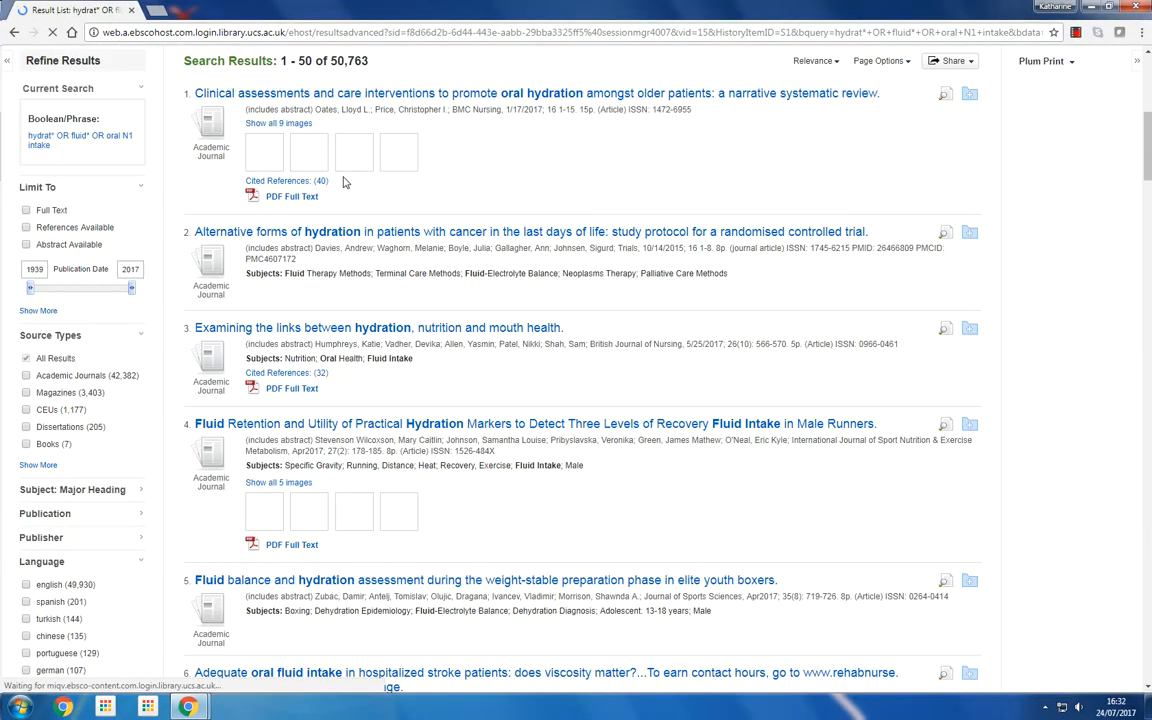
{"action": "left_click_drag", "start_coordinate": [1149, 172], "coordinate": [1149, 108]}
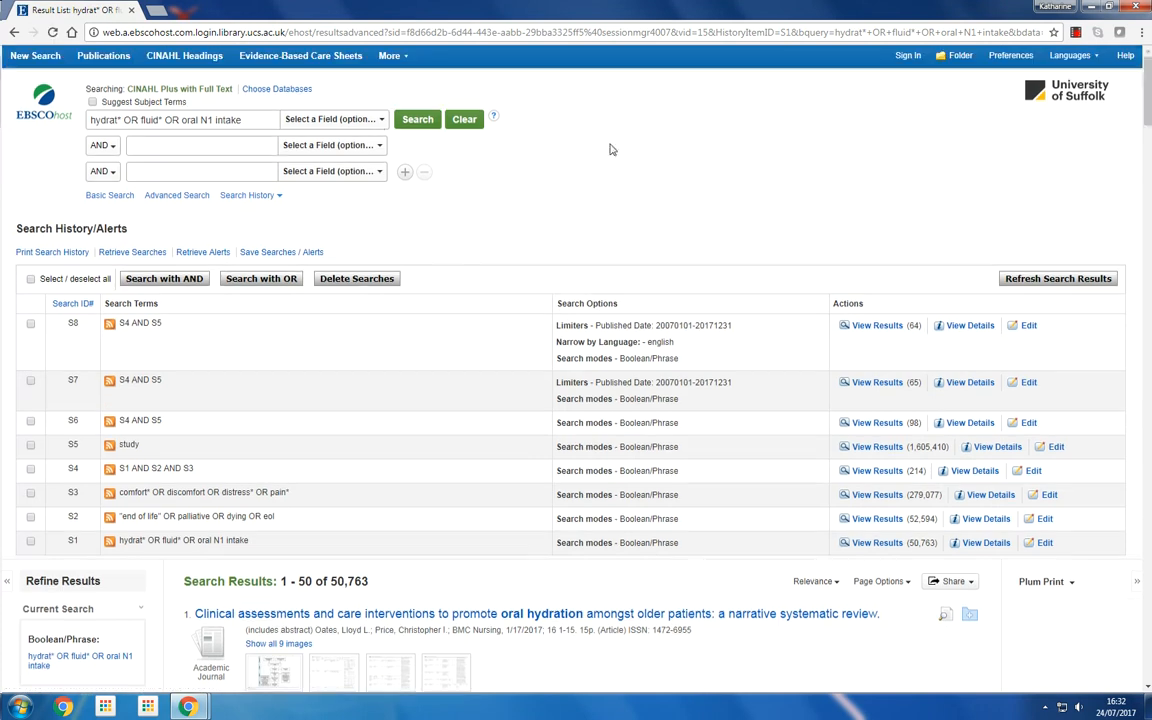
{"action": "left_click", "coordinate": [380, 120]}
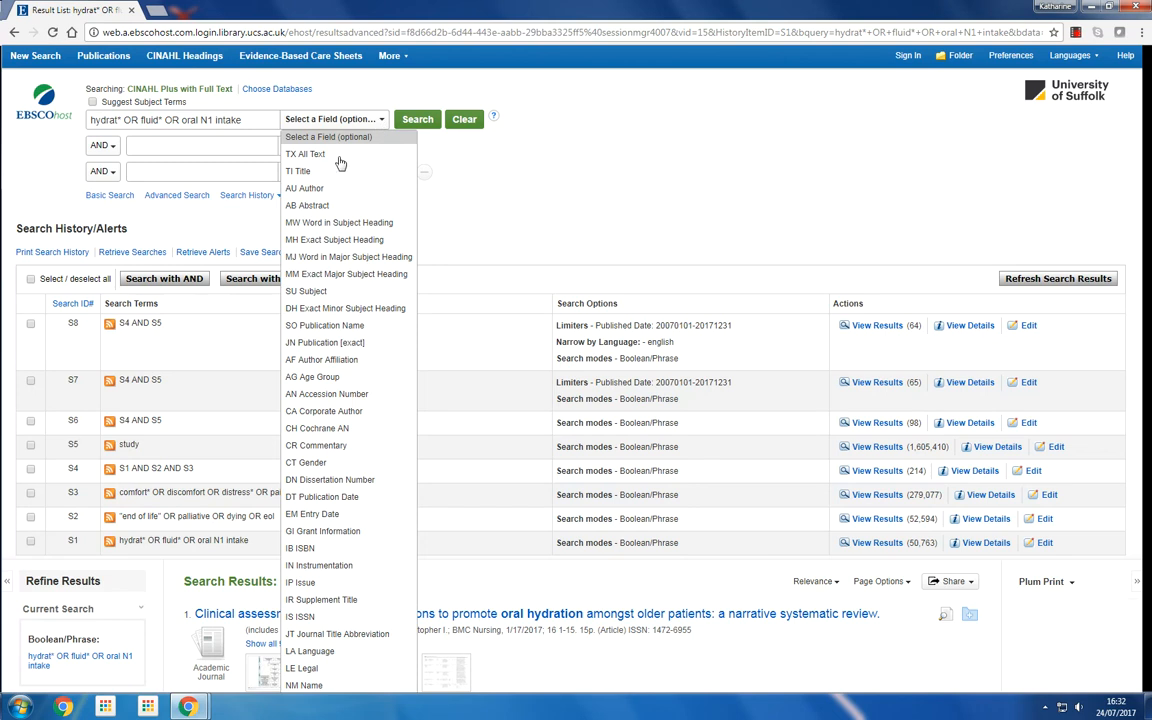
{"action": "left_click", "coordinate": [301, 174]}
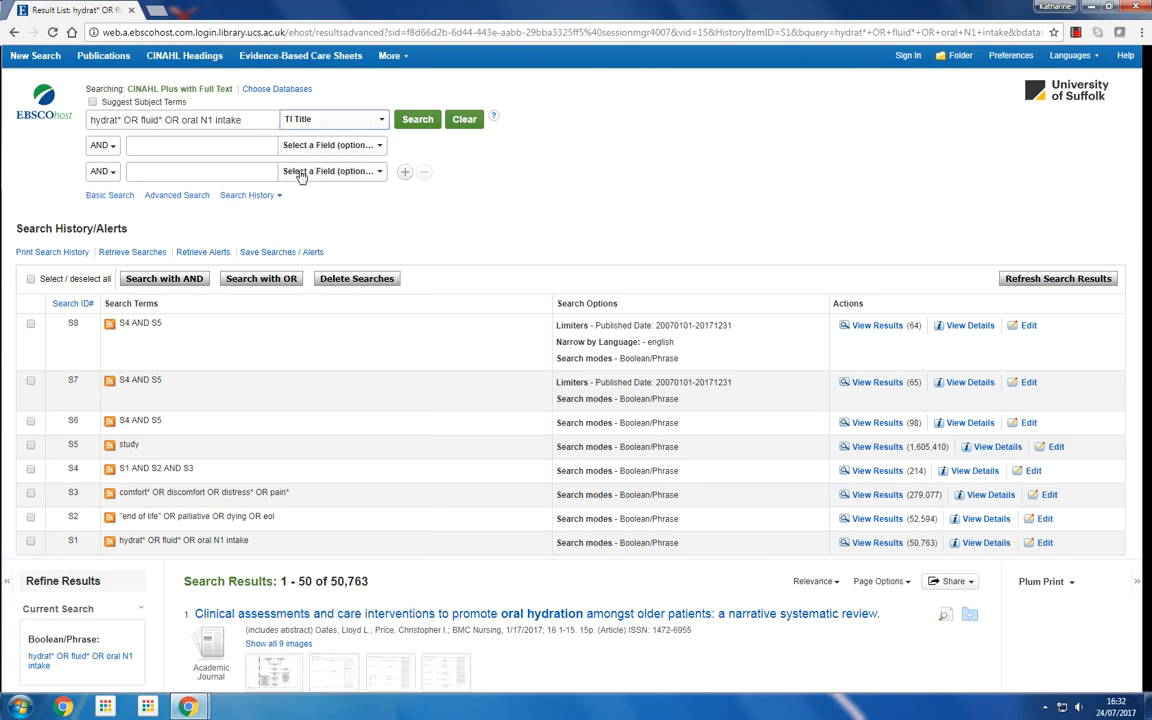
{"action": "left_click", "coordinate": [419, 122]}
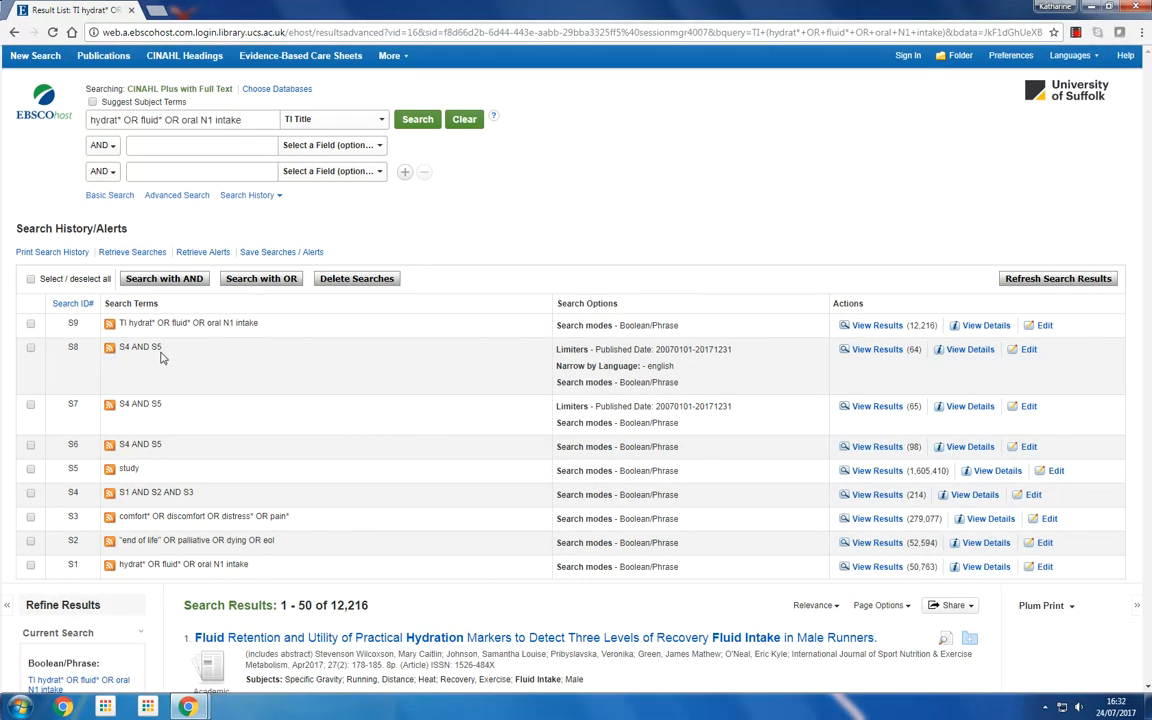
Delete the title-field hydration search S9 from the search history
{"action": "left_click", "coordinate": [30, 323]}
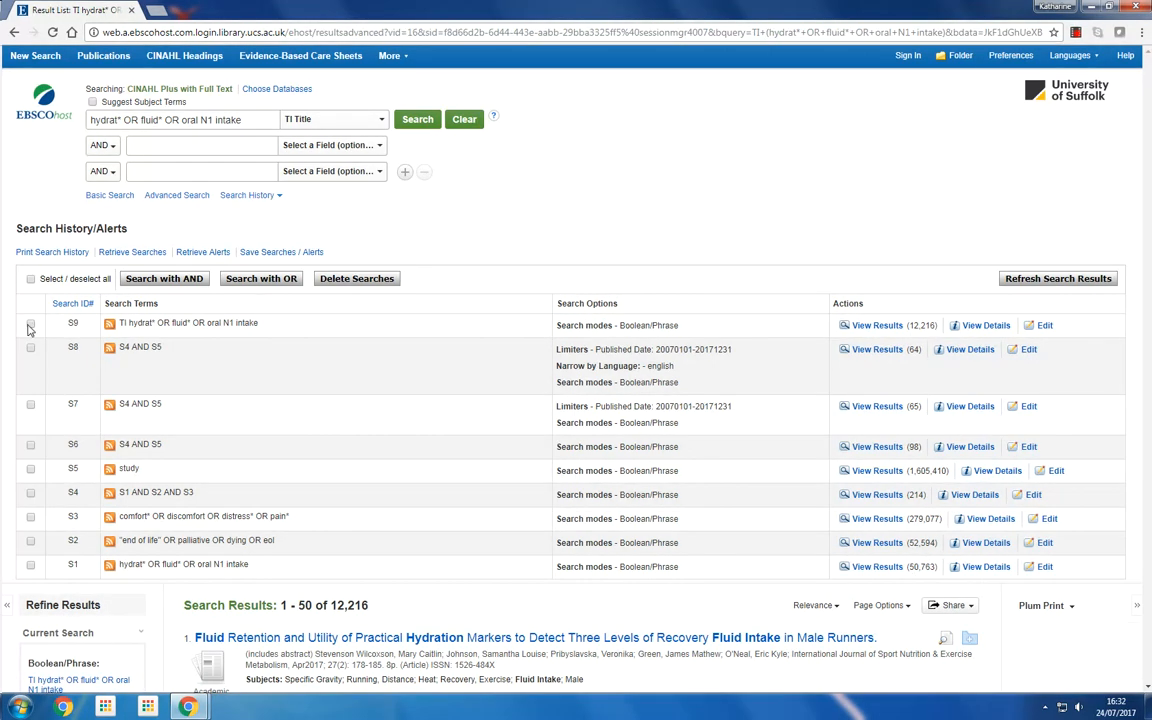
{"action": "left_click", "coordinate": [340, 281]}
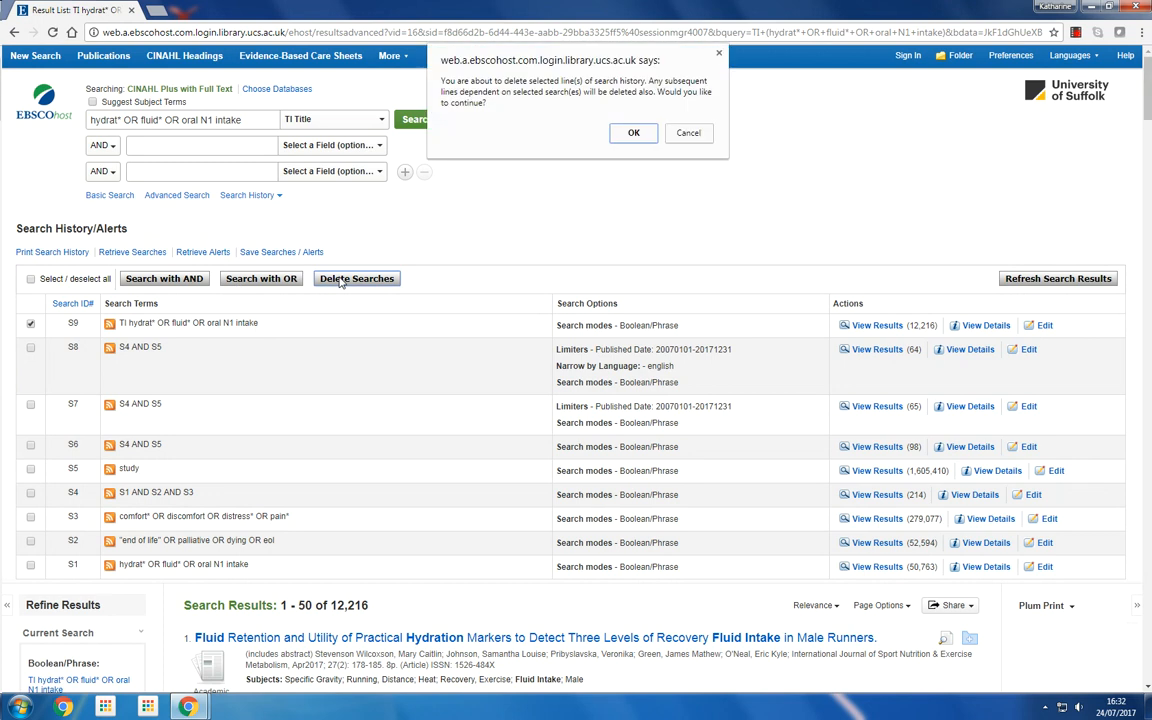
{"action": "left_click", "coordinate": [638, 134]}
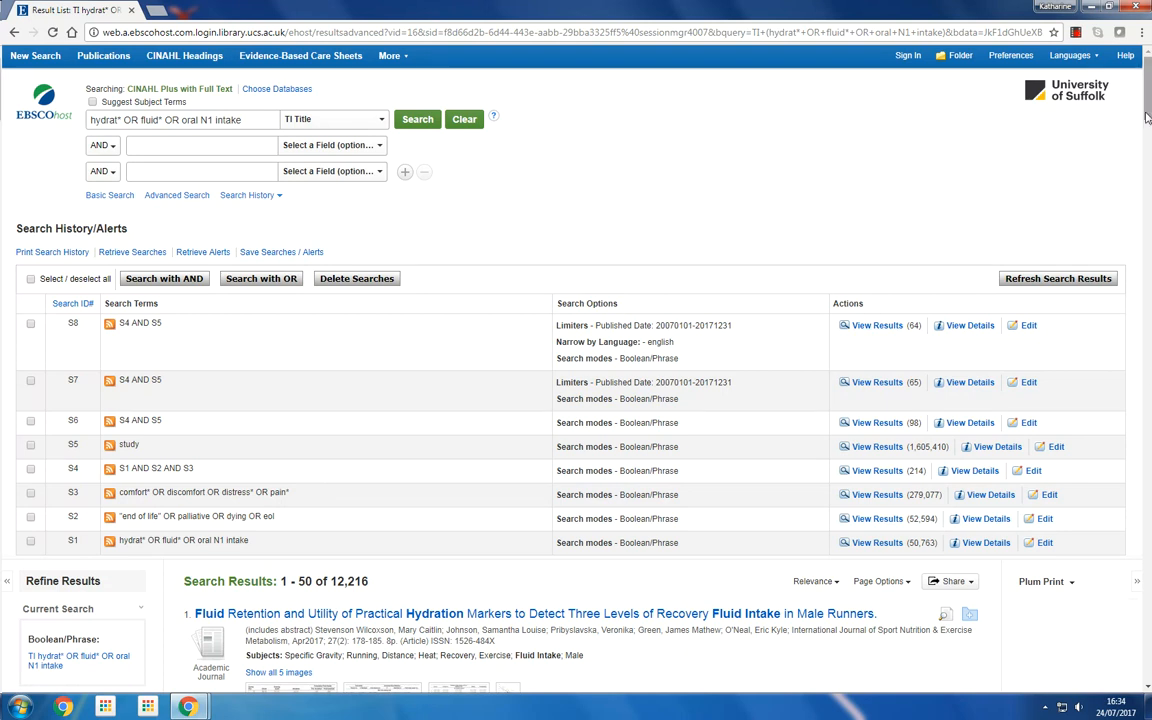
Open the results of search S8 and limit them to full text
{"action": "left_click_drag", "start_coordinate": [1146, 113], "coordinate": [1146, 156]}
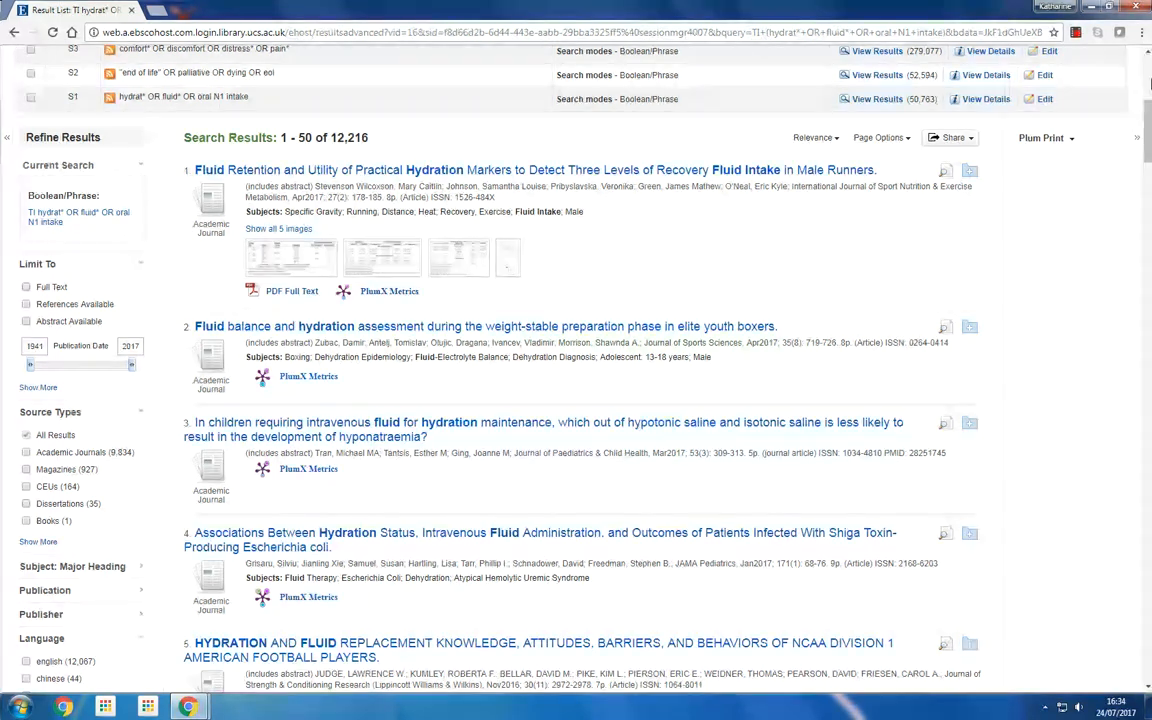
{"action": "left_click_drag", "start_coordinate": [1147, 117], "coordinate": [1147, 70]}
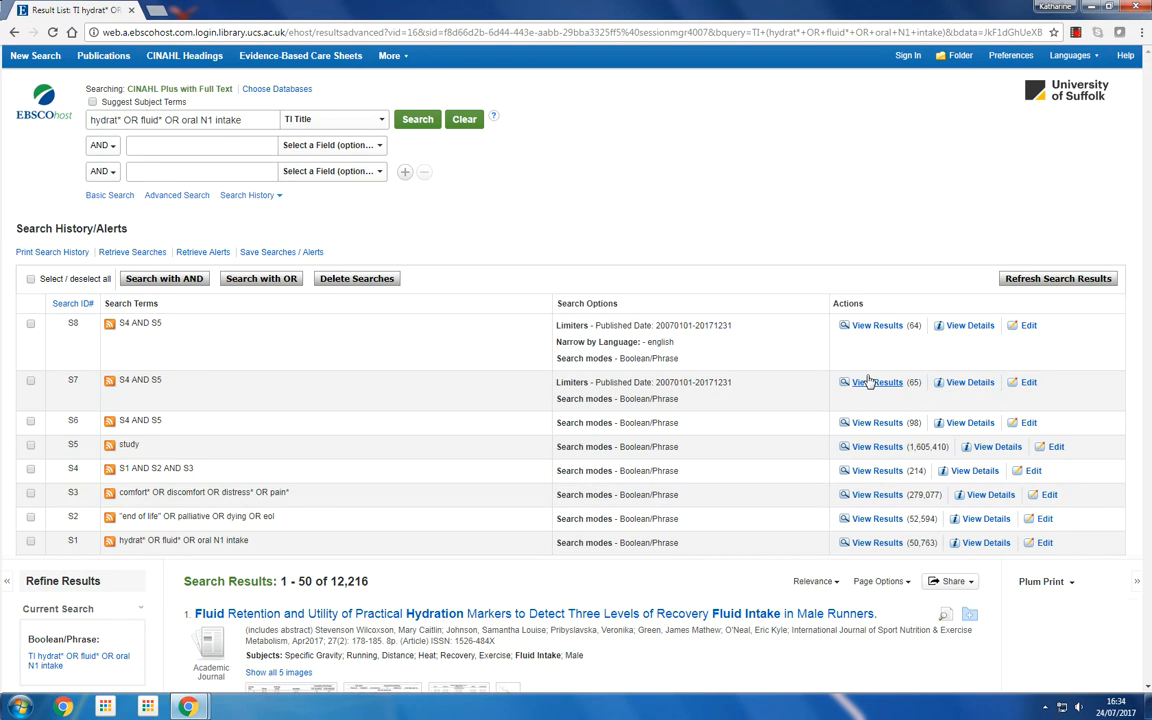
{"action": "left_click", "coordinate": [889, 328]}
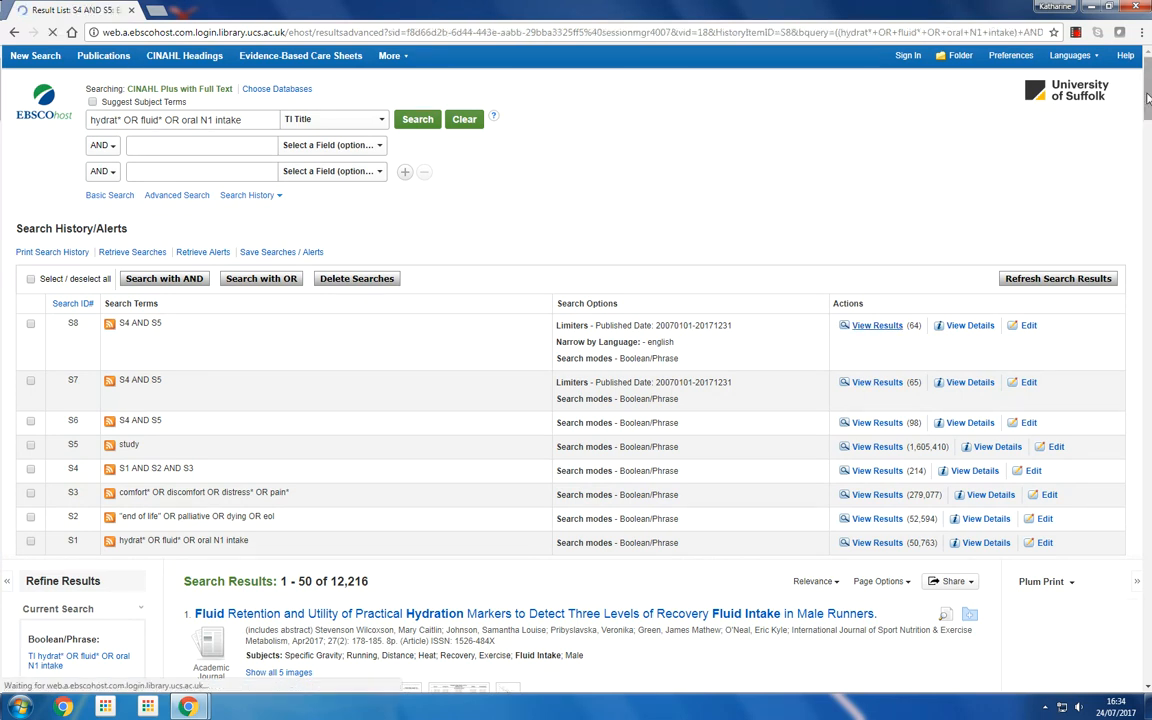
{"action": "left_click_drag", "start_coordinate": [1150, 108], "coordinate": [1148, 121]}
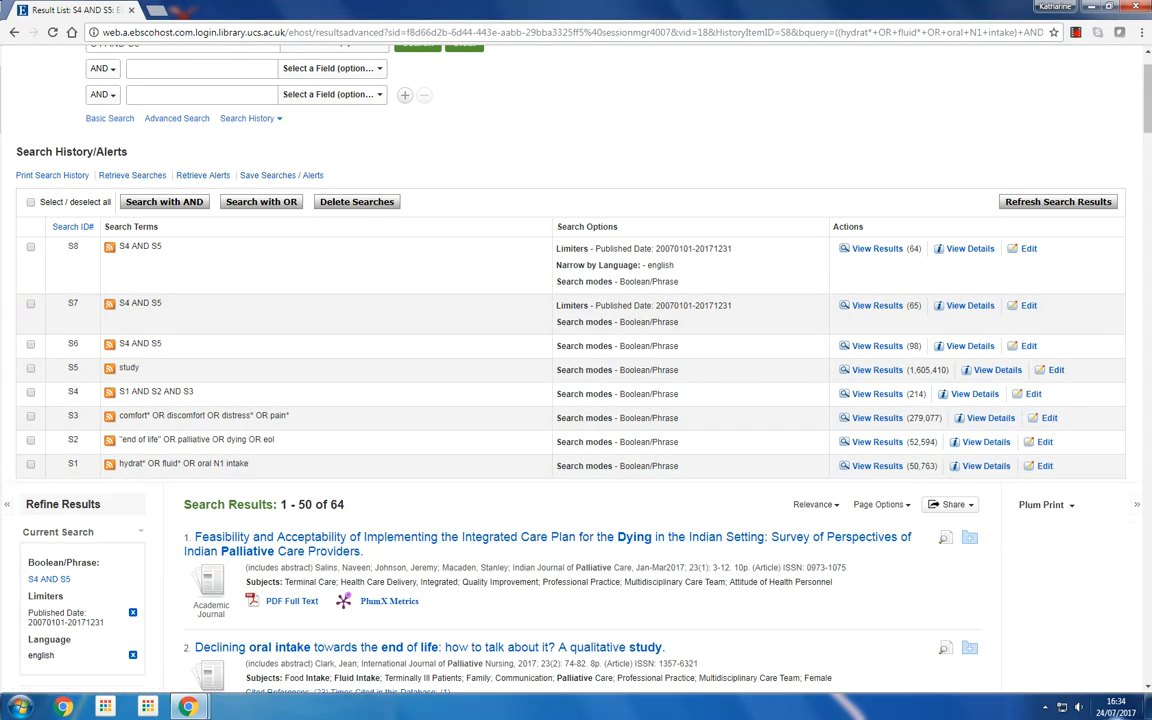
{"action": "left_click", "coordinate": [1147, 687]}
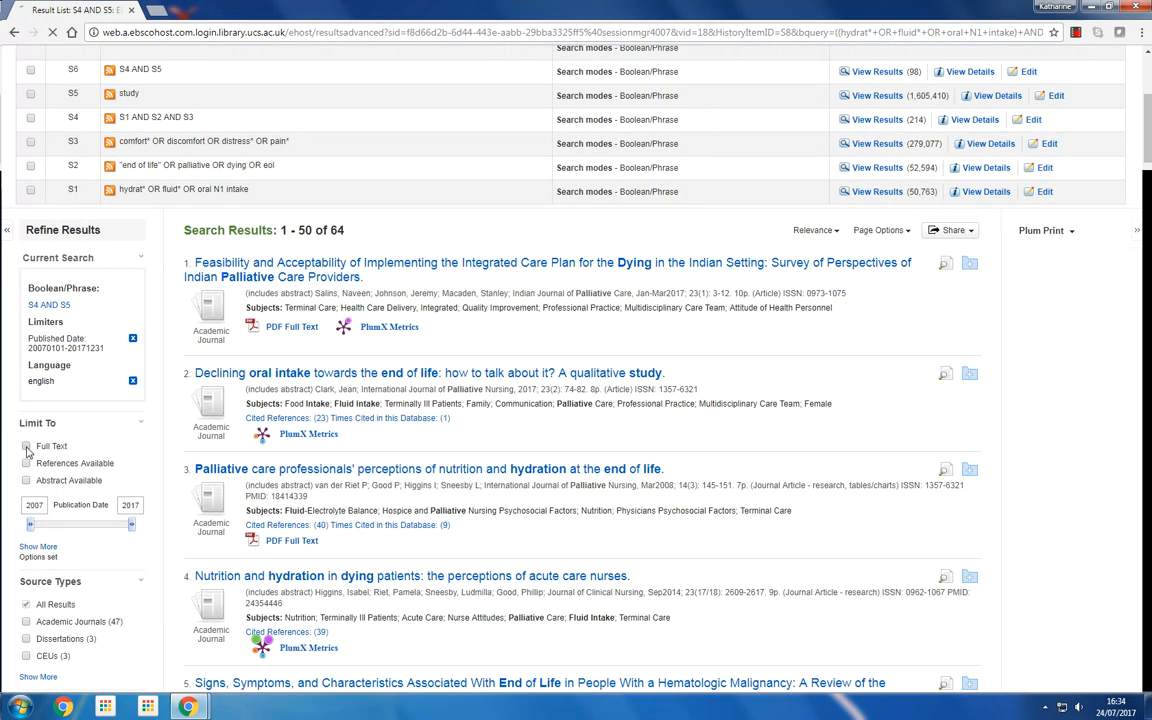
{"action": "left_click", "coordinate": [26, 446]}
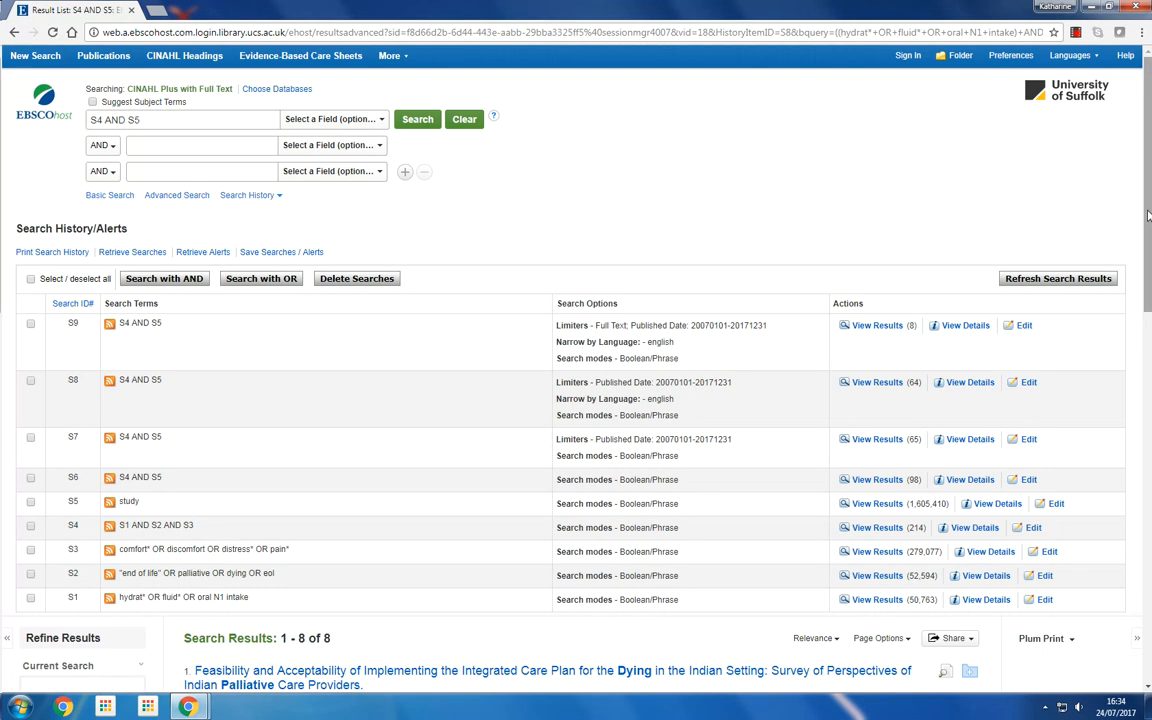
Remove the full text limit and reopen the results of search S8
{"action": "left_click_drag", "start_coordinate": [1147, 215], "coordinate": [1150, 266]}
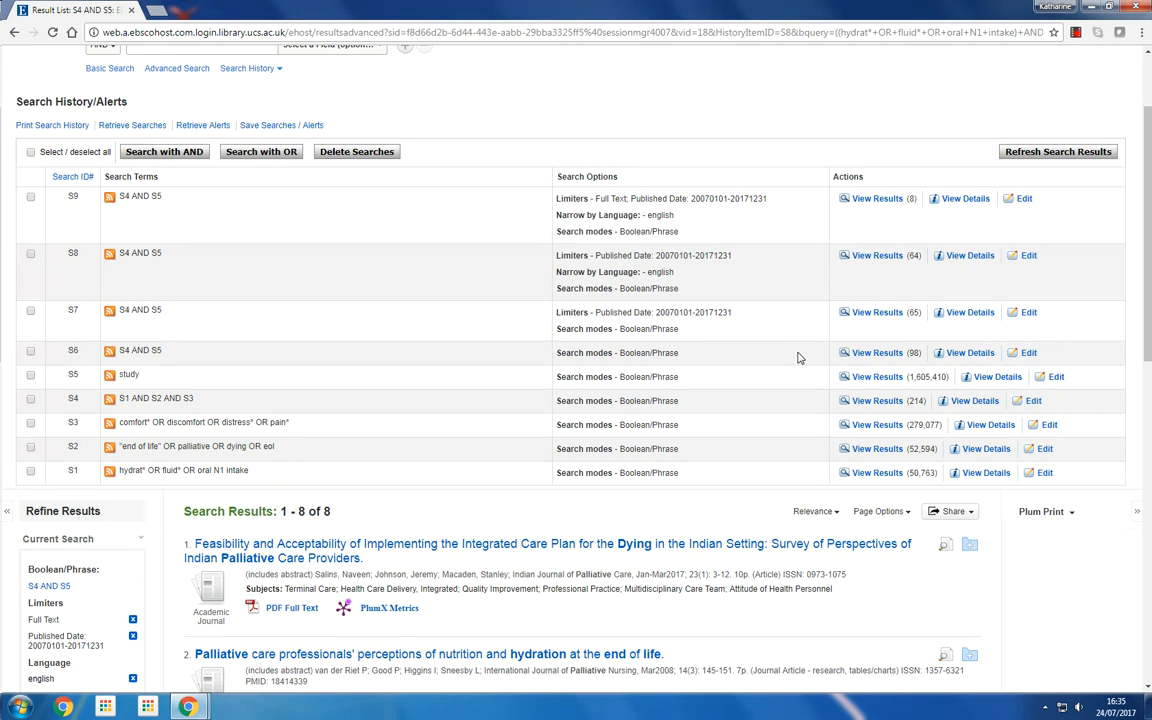
{"action": "scroll", "coordinate": [1149, 286], "scroll_direction": "down", "scroll_amount": 3}
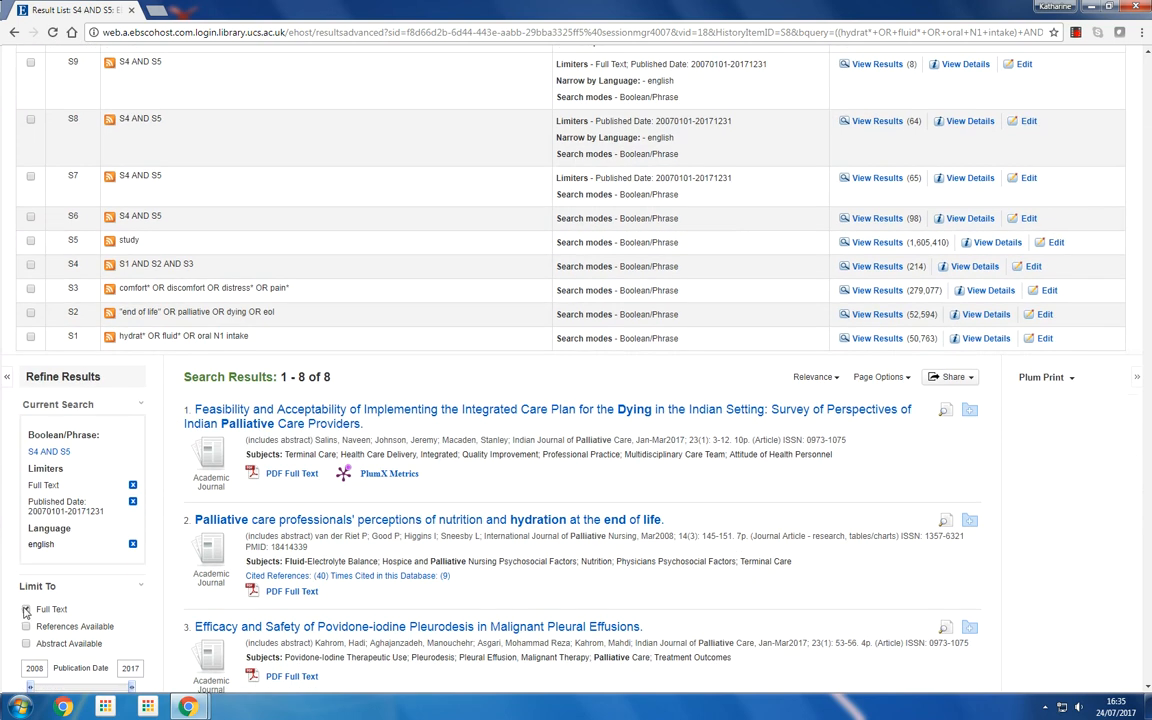
{"action": "left_click", "coordinate": [26, 609]}
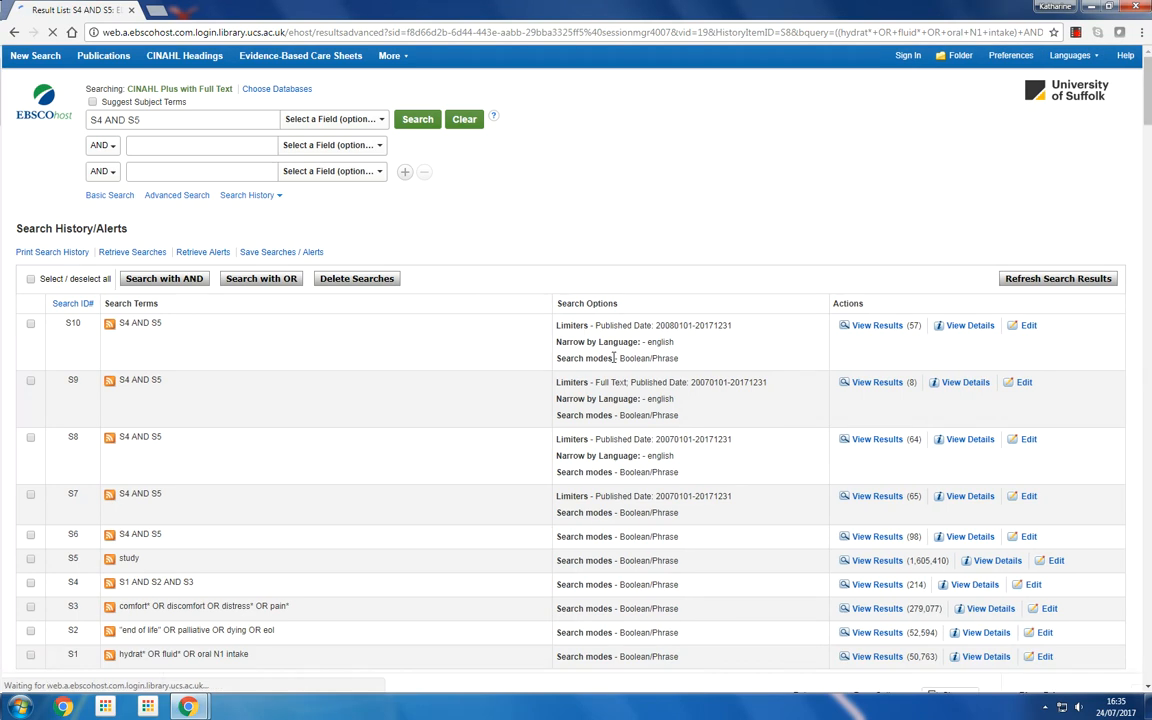
{"action": "left_click", "coordinate": [856, 441]}
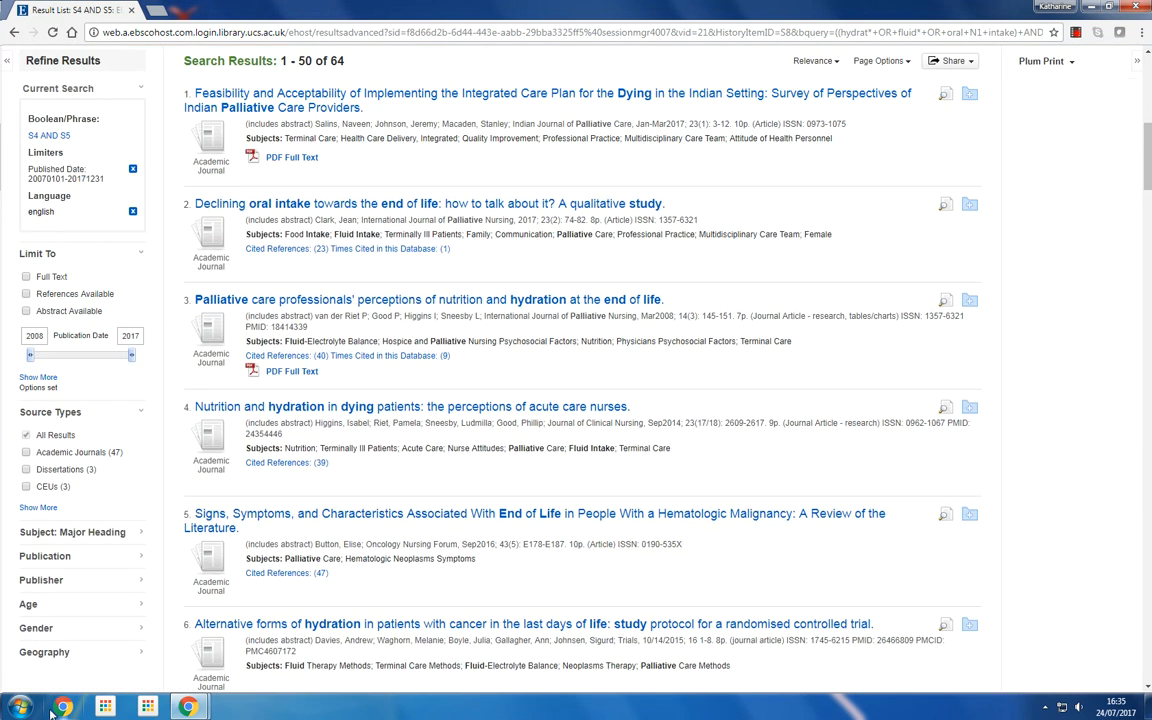
Expand the Geography facet to examine the location options for the results
{"action": "left_click", "coordinate": [141, 656]}
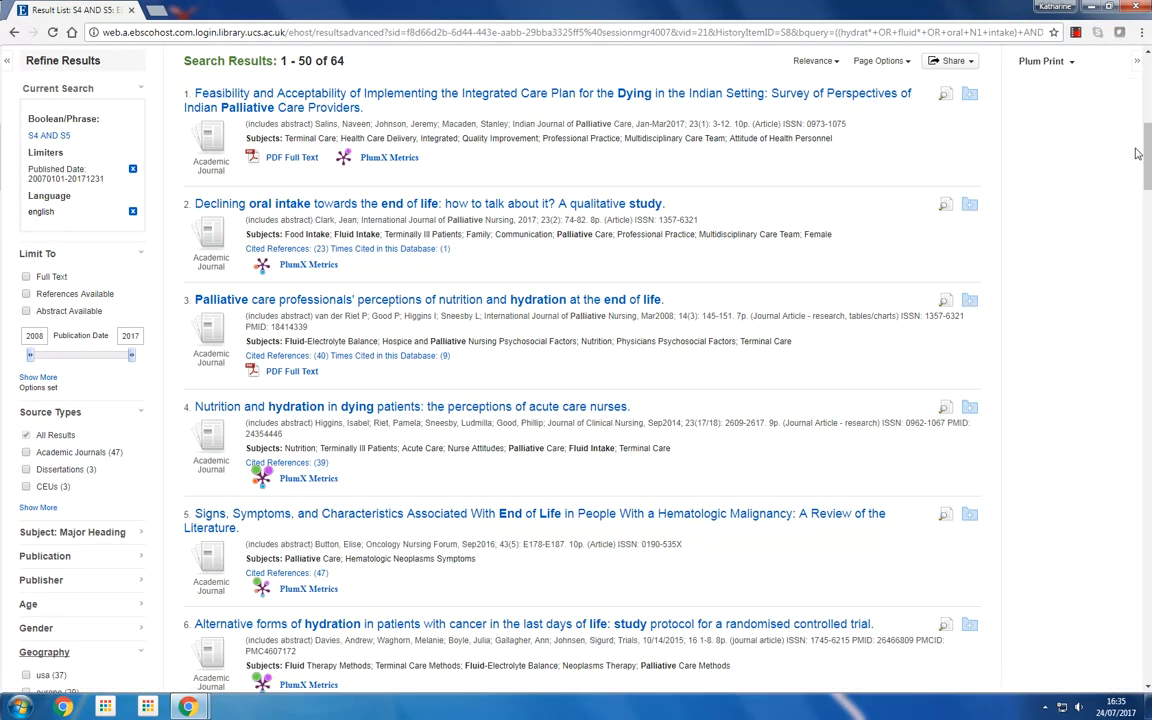
{"action": "left_click_drag", "start_coordinate": [1147, 156], "coordinate": [1150, 177]}
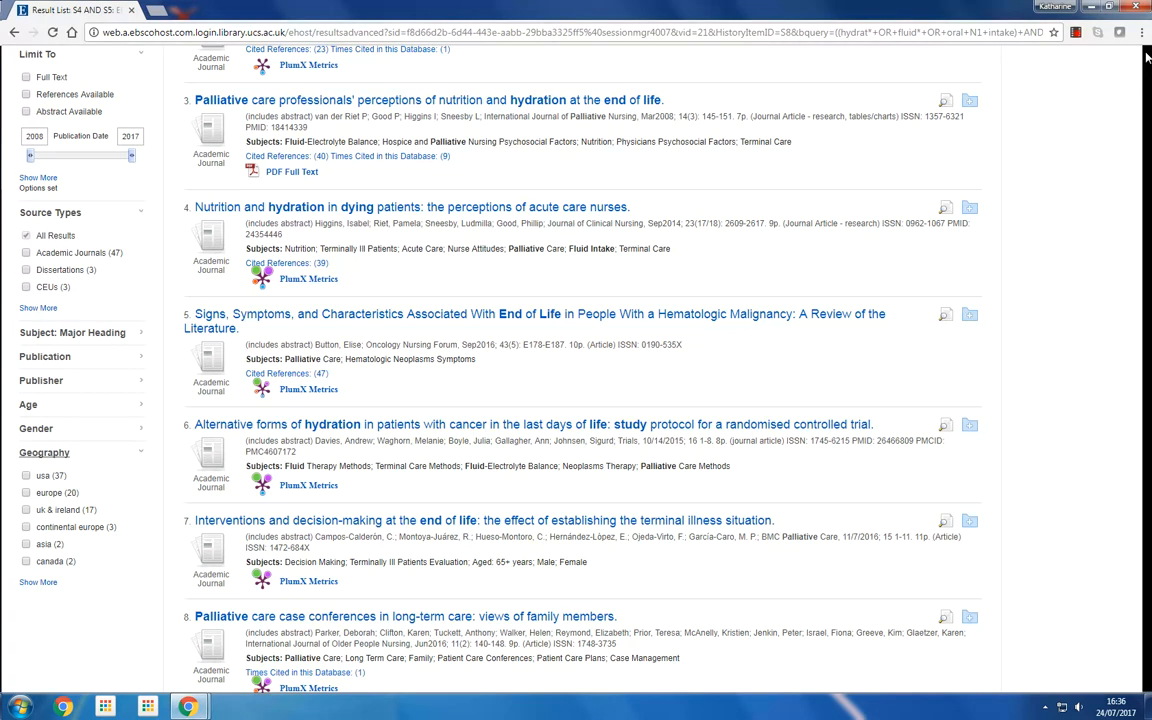
{"action": "left_click", "coordinate": [1146, 55]}
{"action": "scroll", "coordinate": [1140, 70], "scroll_direction": "up", "scroll_amount": 5}
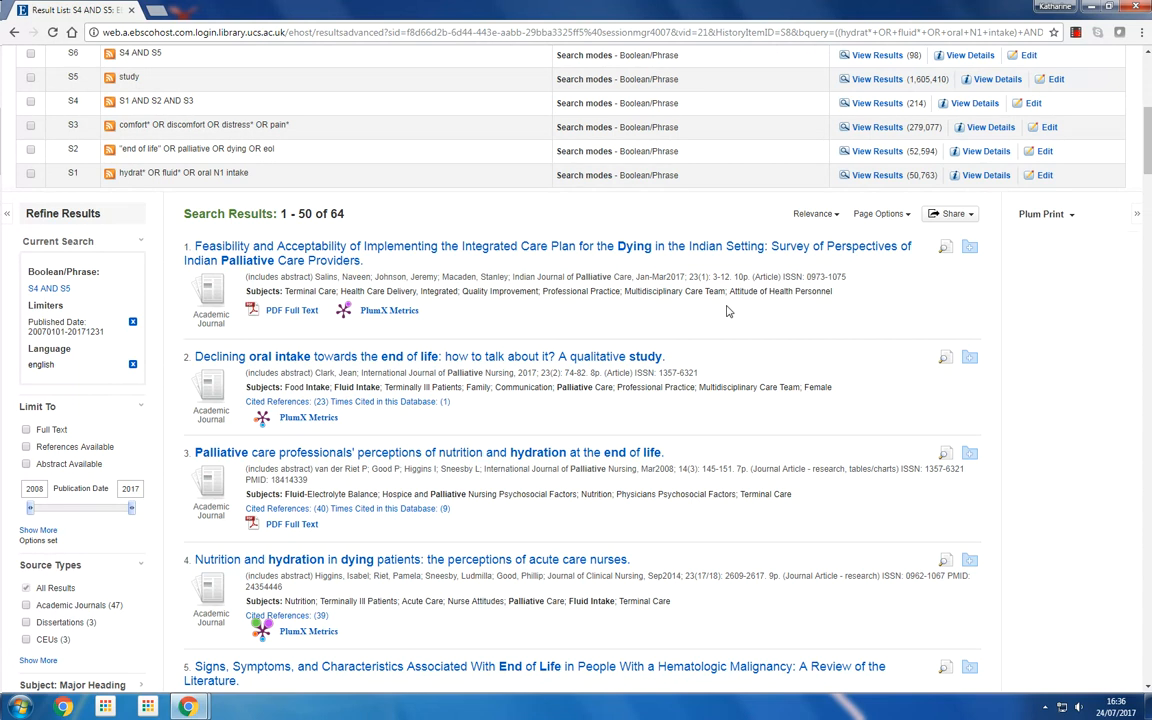
Open the first result's detailed record to read its abstract, then return to the result list
{"action": "left_click", "coordinate": [493, 250]}
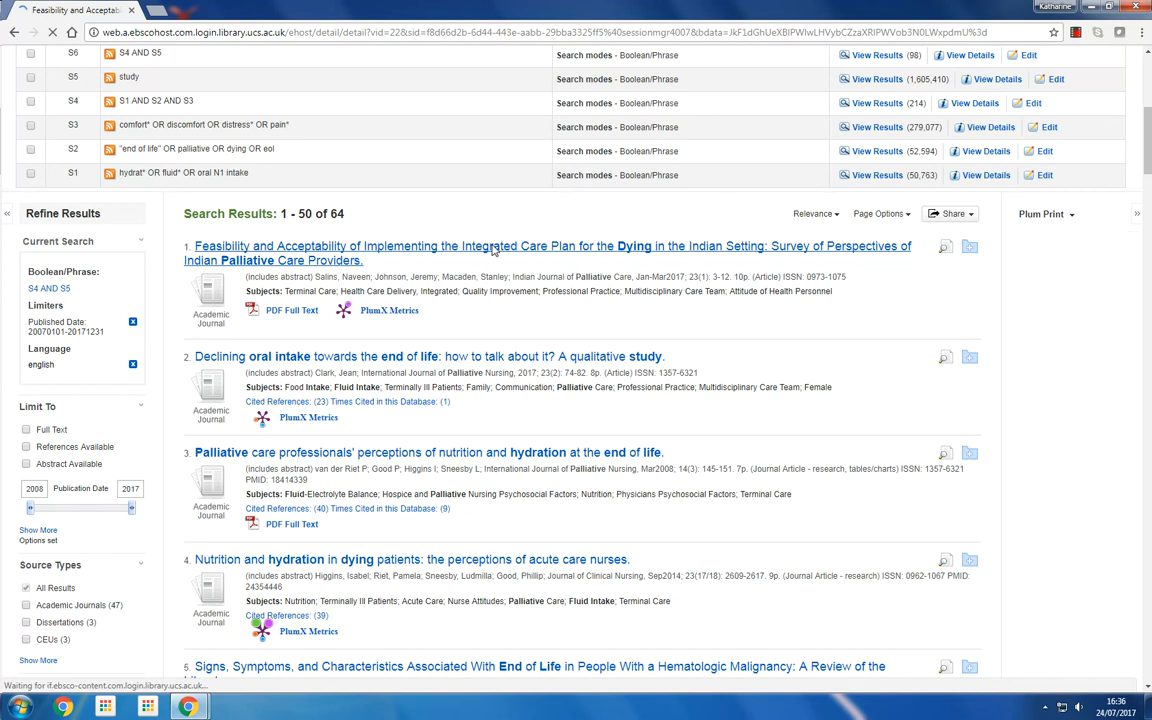
{"action": "scroll", "coordinate": [1148, 370], "scroll_direction": "down", "scroll_amount": 2}
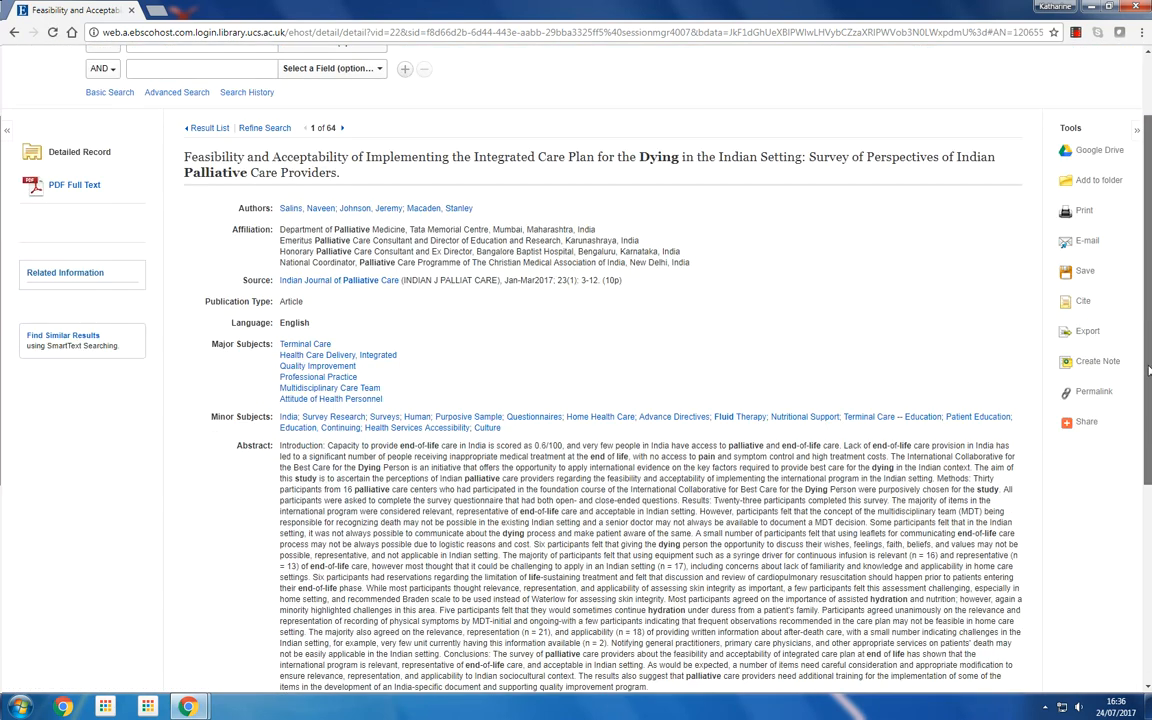
{"action": "scroll", "coordinate": [1148, 370], "scroll_direction": "down", "scroll_amount": 1}
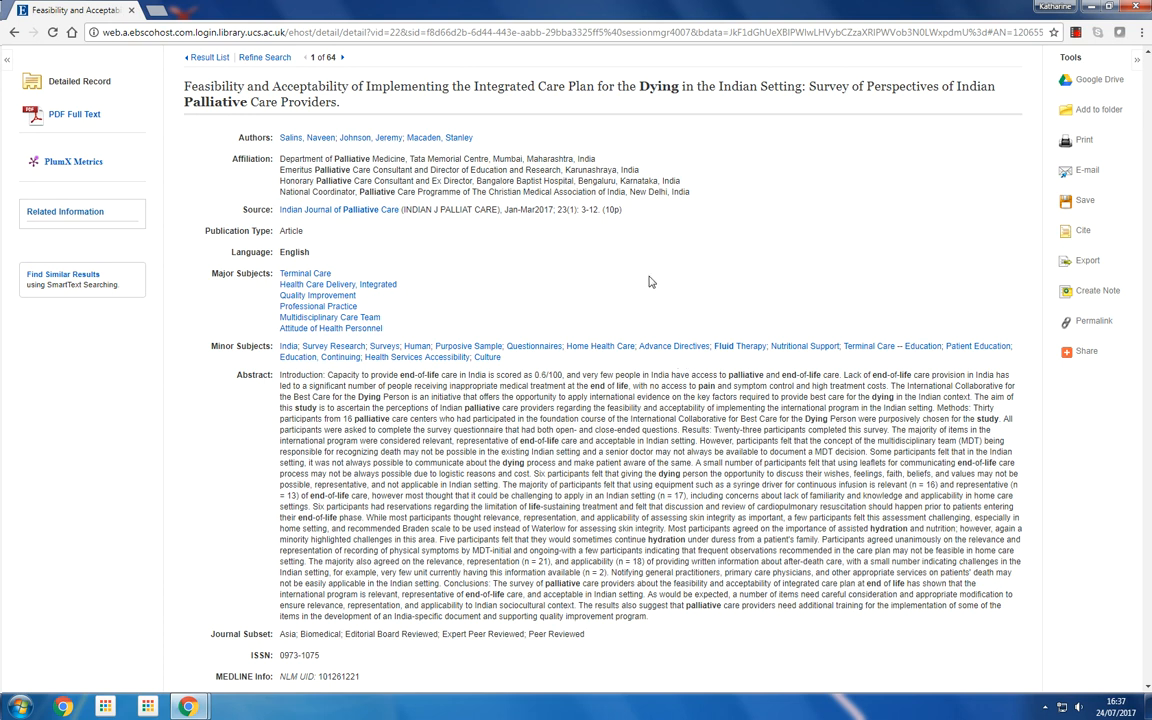
{"action": "left_click", "coordinate": [13, 33]}
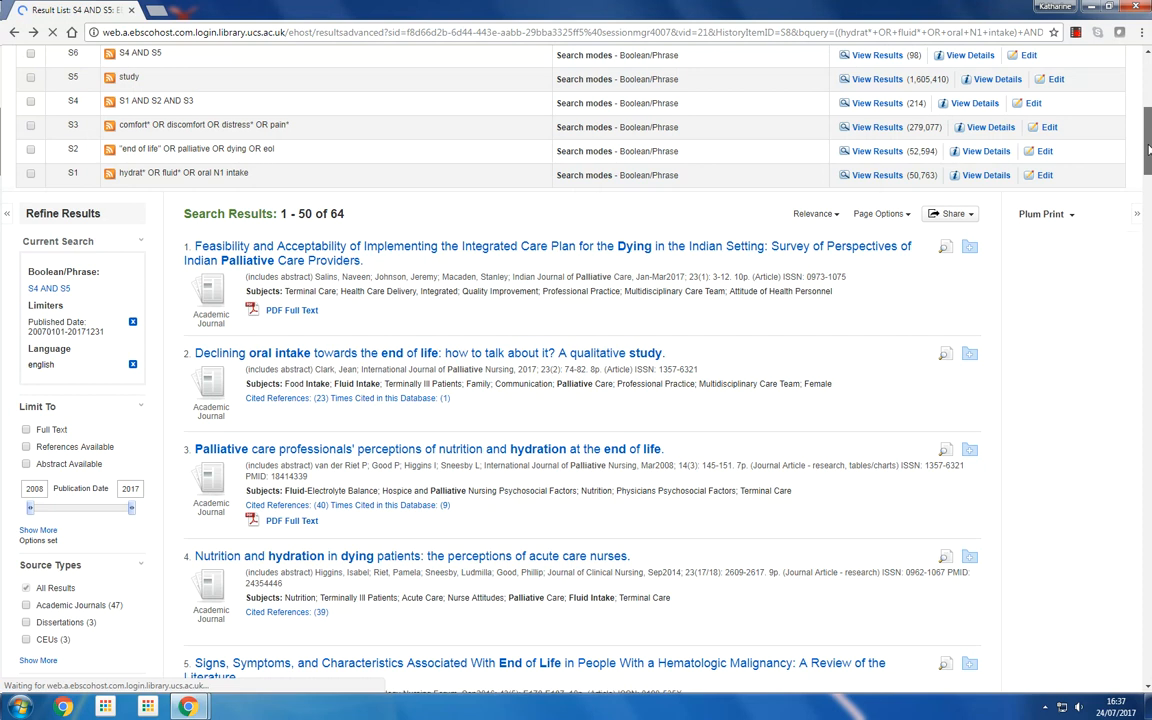
{"action": "left_click_drag", "start_coordinate": [1149, 150], "coordinate": [1149, 168]}
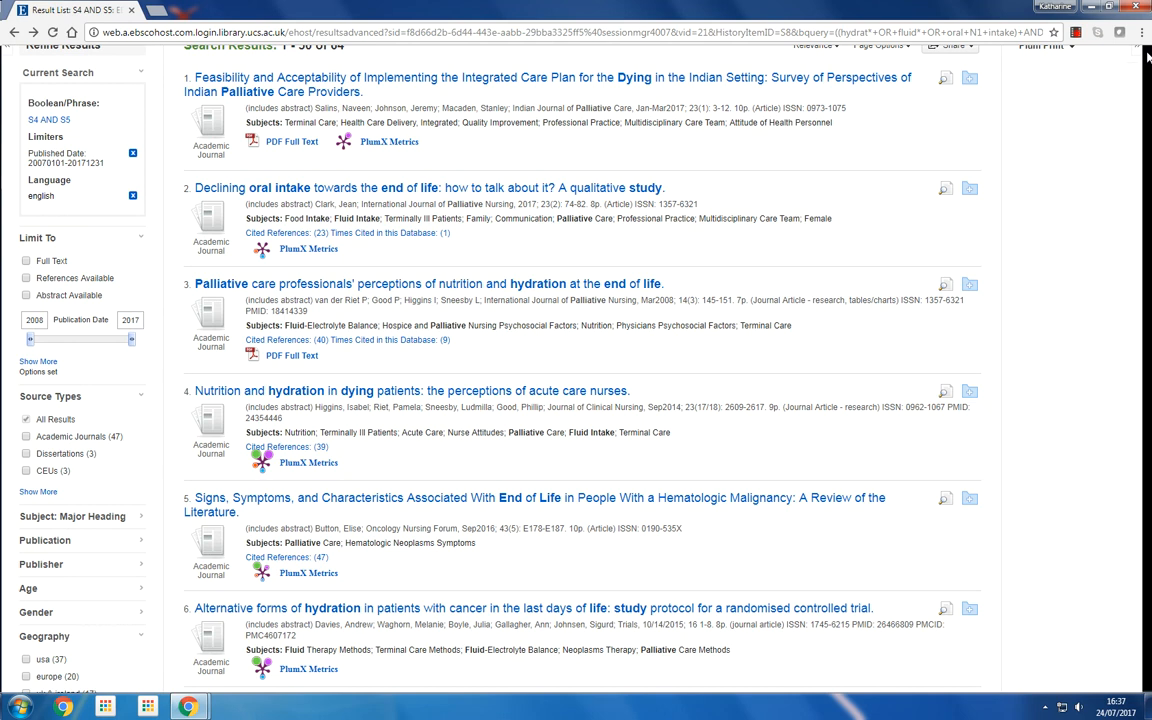
{"action": "scroll", "coordinate": [1147, 57], "scroll_direction": "up", "scroll_amount": 1}
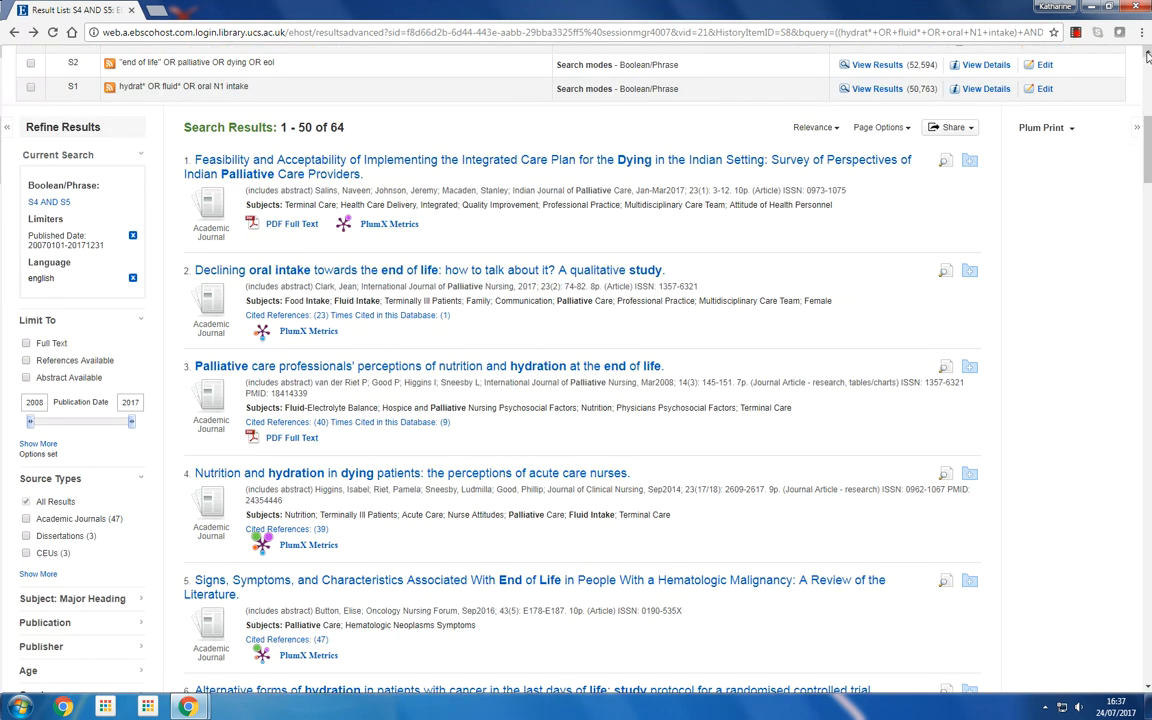